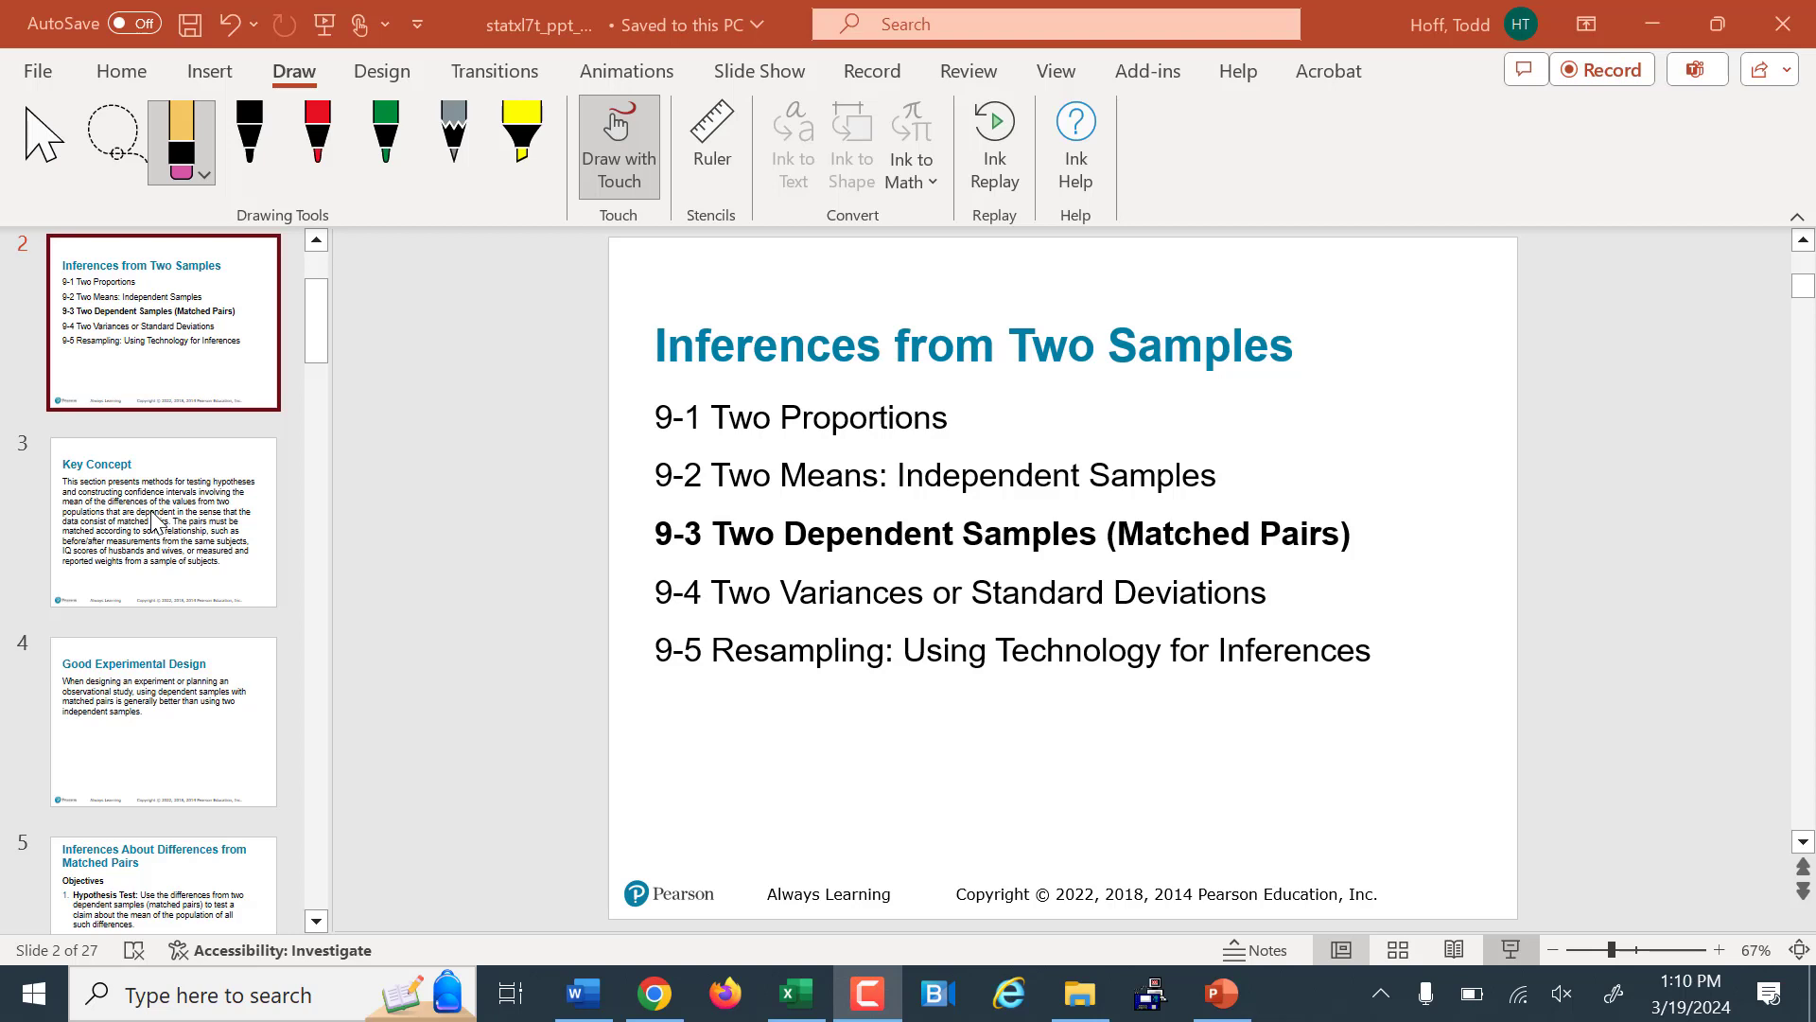
- Go to slide 3, the Key Concept slide on matched-pairs hypothesis testing
{"action": "left_click", "coordinate": [207, 575]}
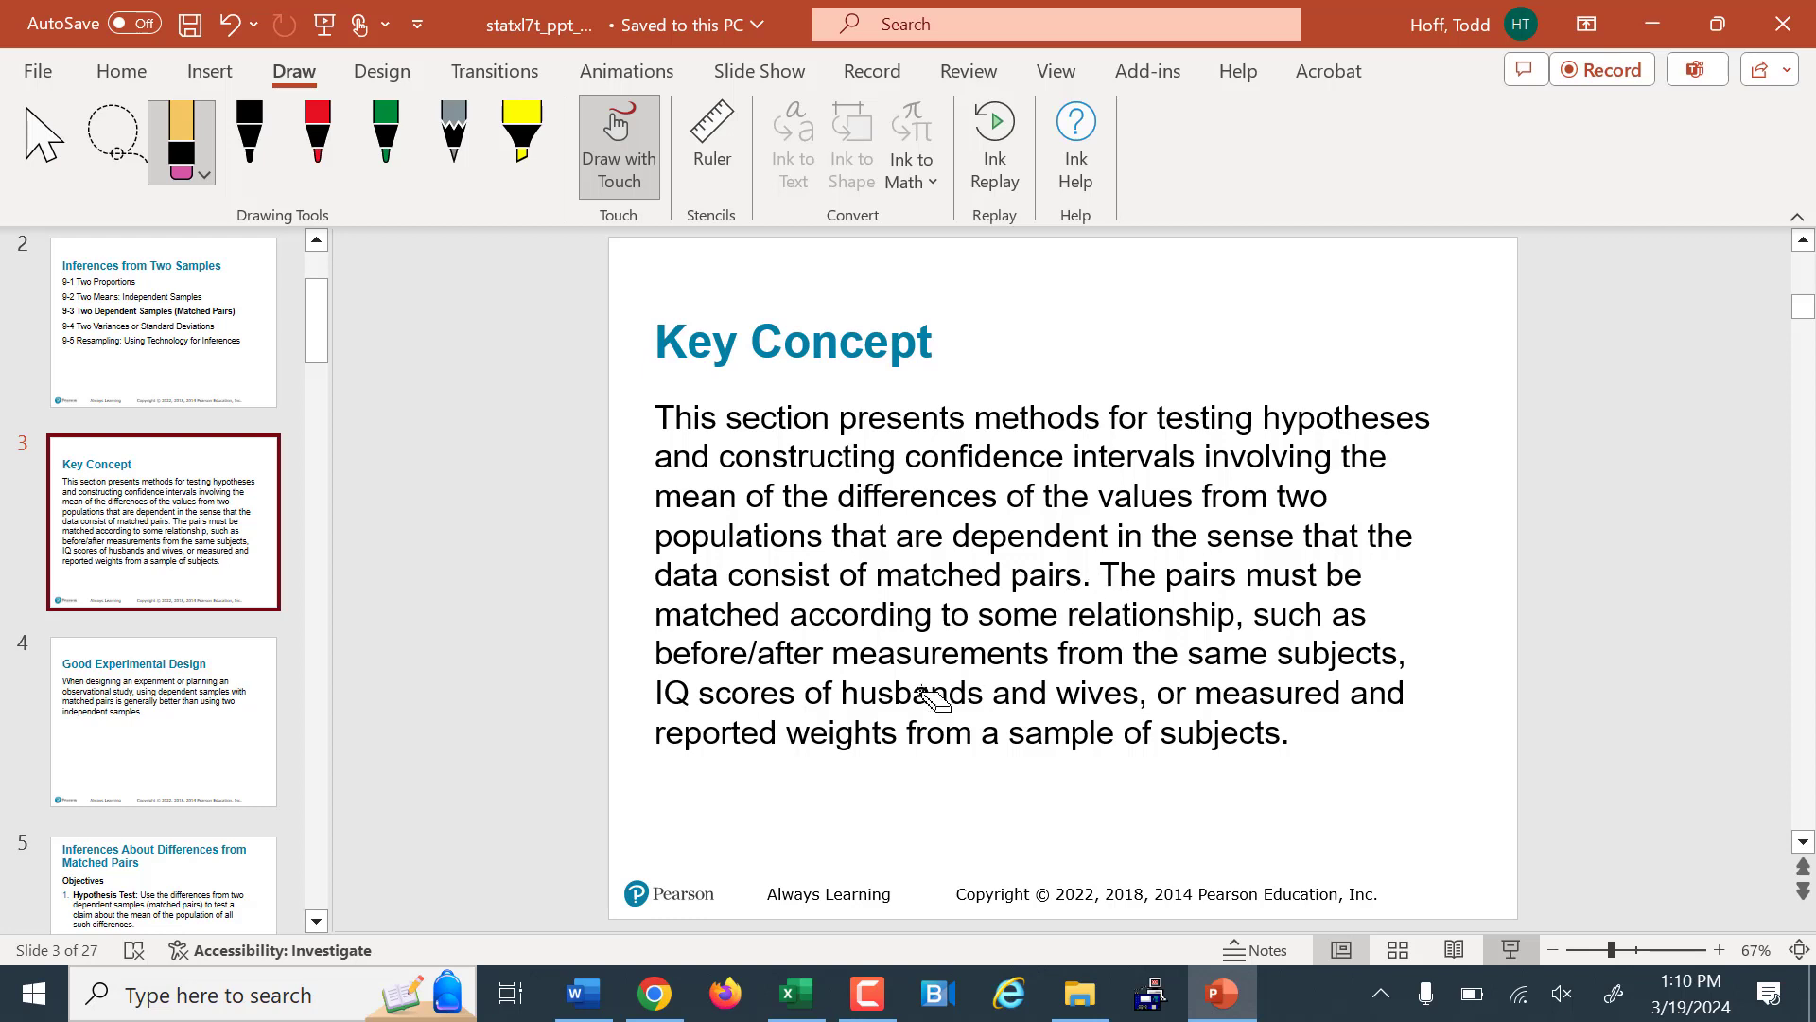
- Open slide 4, Good Experimental Design, with the slide itself active for drawing
{"action": "left_click", "coordinate": [123, 781]}
{"action": "left_click", "coordinate": [516, 708]}
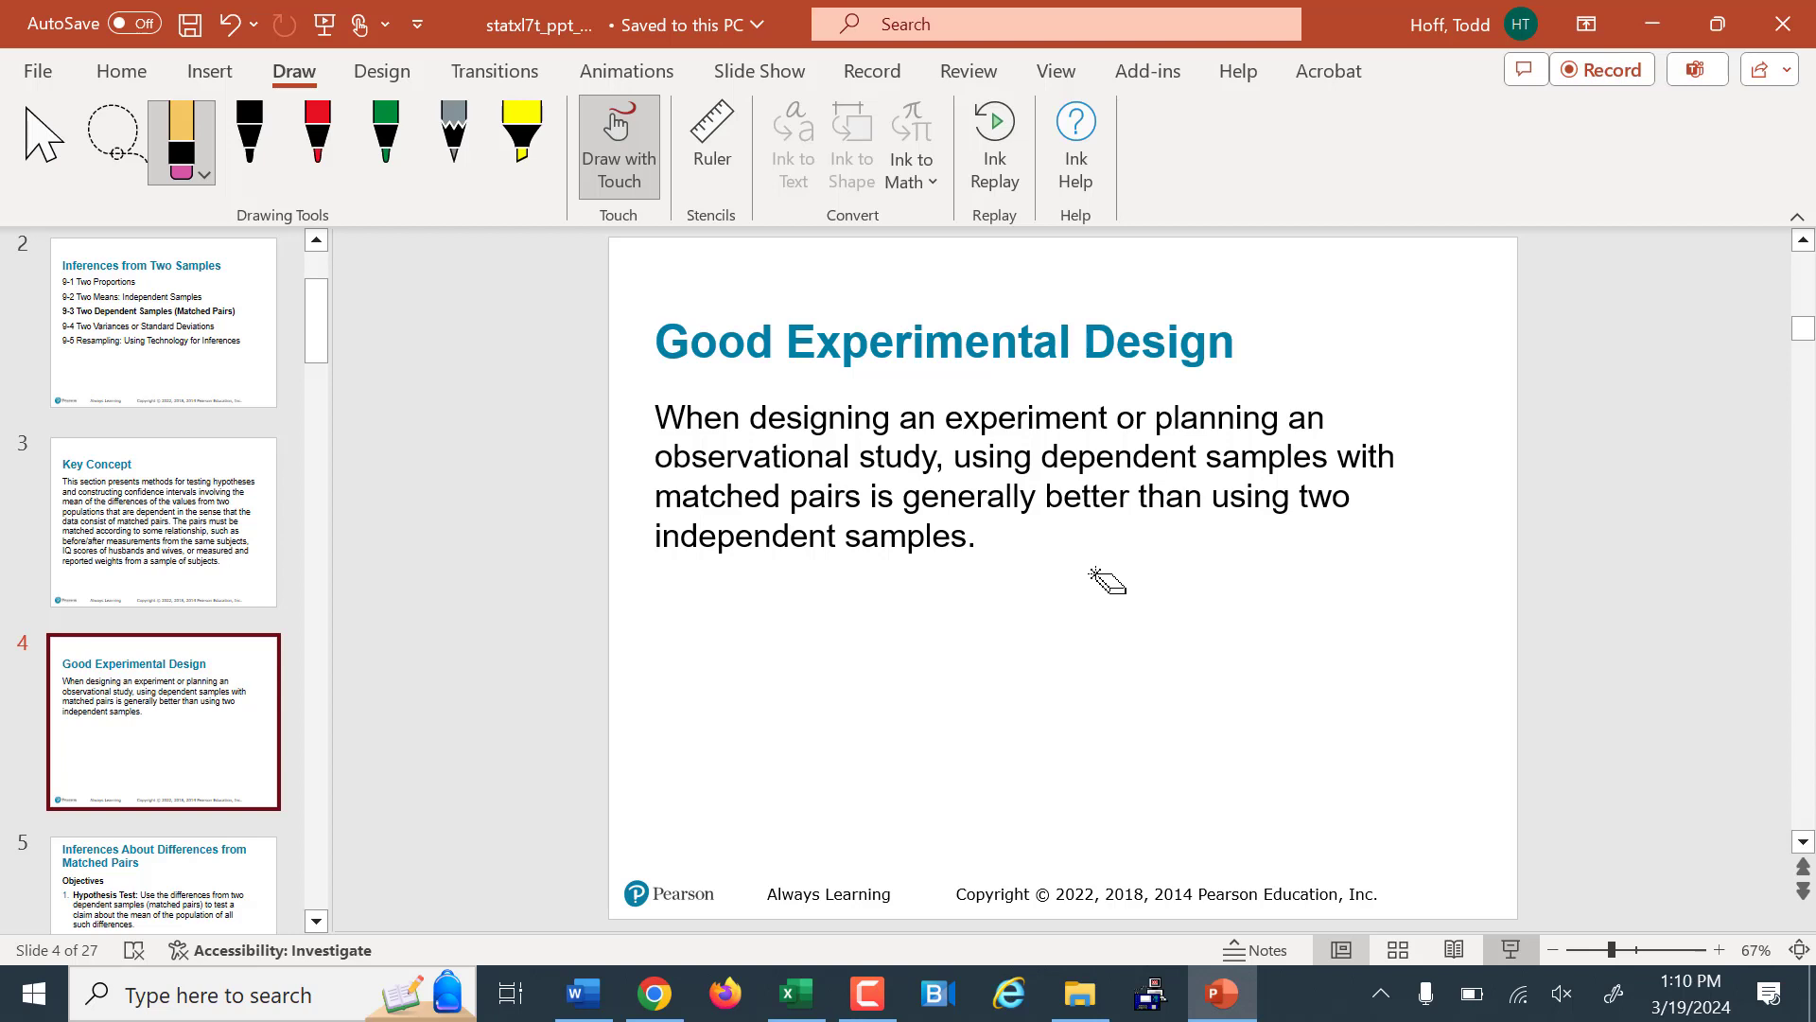
- In red pen, handwrite 'One sample → 2 treatment' beneath the matched-pairs paragraph on slide 4
{"action": "left_click", "coordinate": [322, 133]}
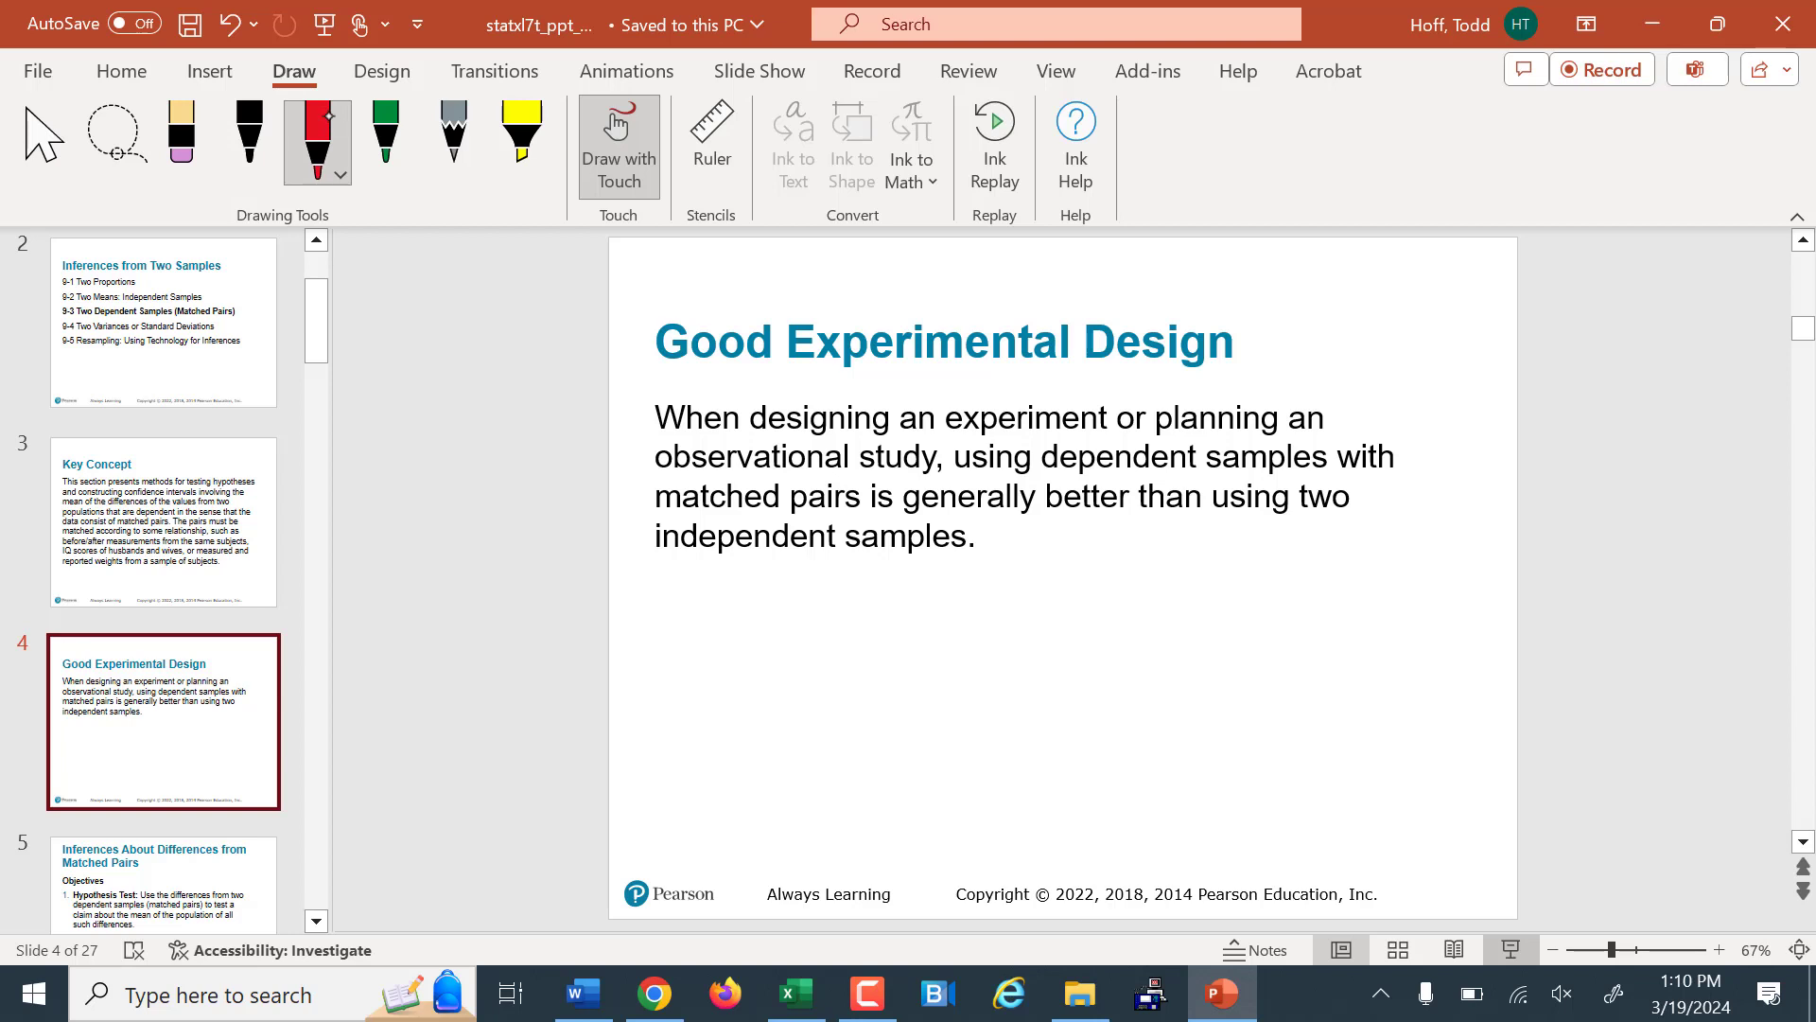
{"action": "mouse_move", "coordinate": [731, 573]}
{"action": "left_mouse_down"}
{"action": "mouse_move", "coordinate": [880, 599]}
{"action": "mouse_move", "coordinate": [903, 571]}
{"action": "mouse_move", "coordinate": [1007, 582]}
{"action": "left_mouse_up"}
{"action": "mouse_move", "coordinate": [993, 568]}
{"action": "left_mouse_down"}
{"action": "mouse_move", "coordinate": [996, 596]}
{"action": "mouse_move", "coordinate": [1103, 605]}
{"action": "mouse_move", "coordinate": [1118, 585]}
{"action": "left_mouse_up"}
{"action": "left_click_drag", "start_coordinate": [1117, 606], "coordinate": [1193, 602]}
{"action": "left_click_drag", "start_coordinate": [1175, 590], "coordinate": [1257, 606]}
{"action": "left_click_drag", "start_coordinate": [1251, 598], "coordinate": [1289, 601]}
{"action": "left_click_drag", "start_coordinate": [1268, 591], "coordinate": [1299, 580]}
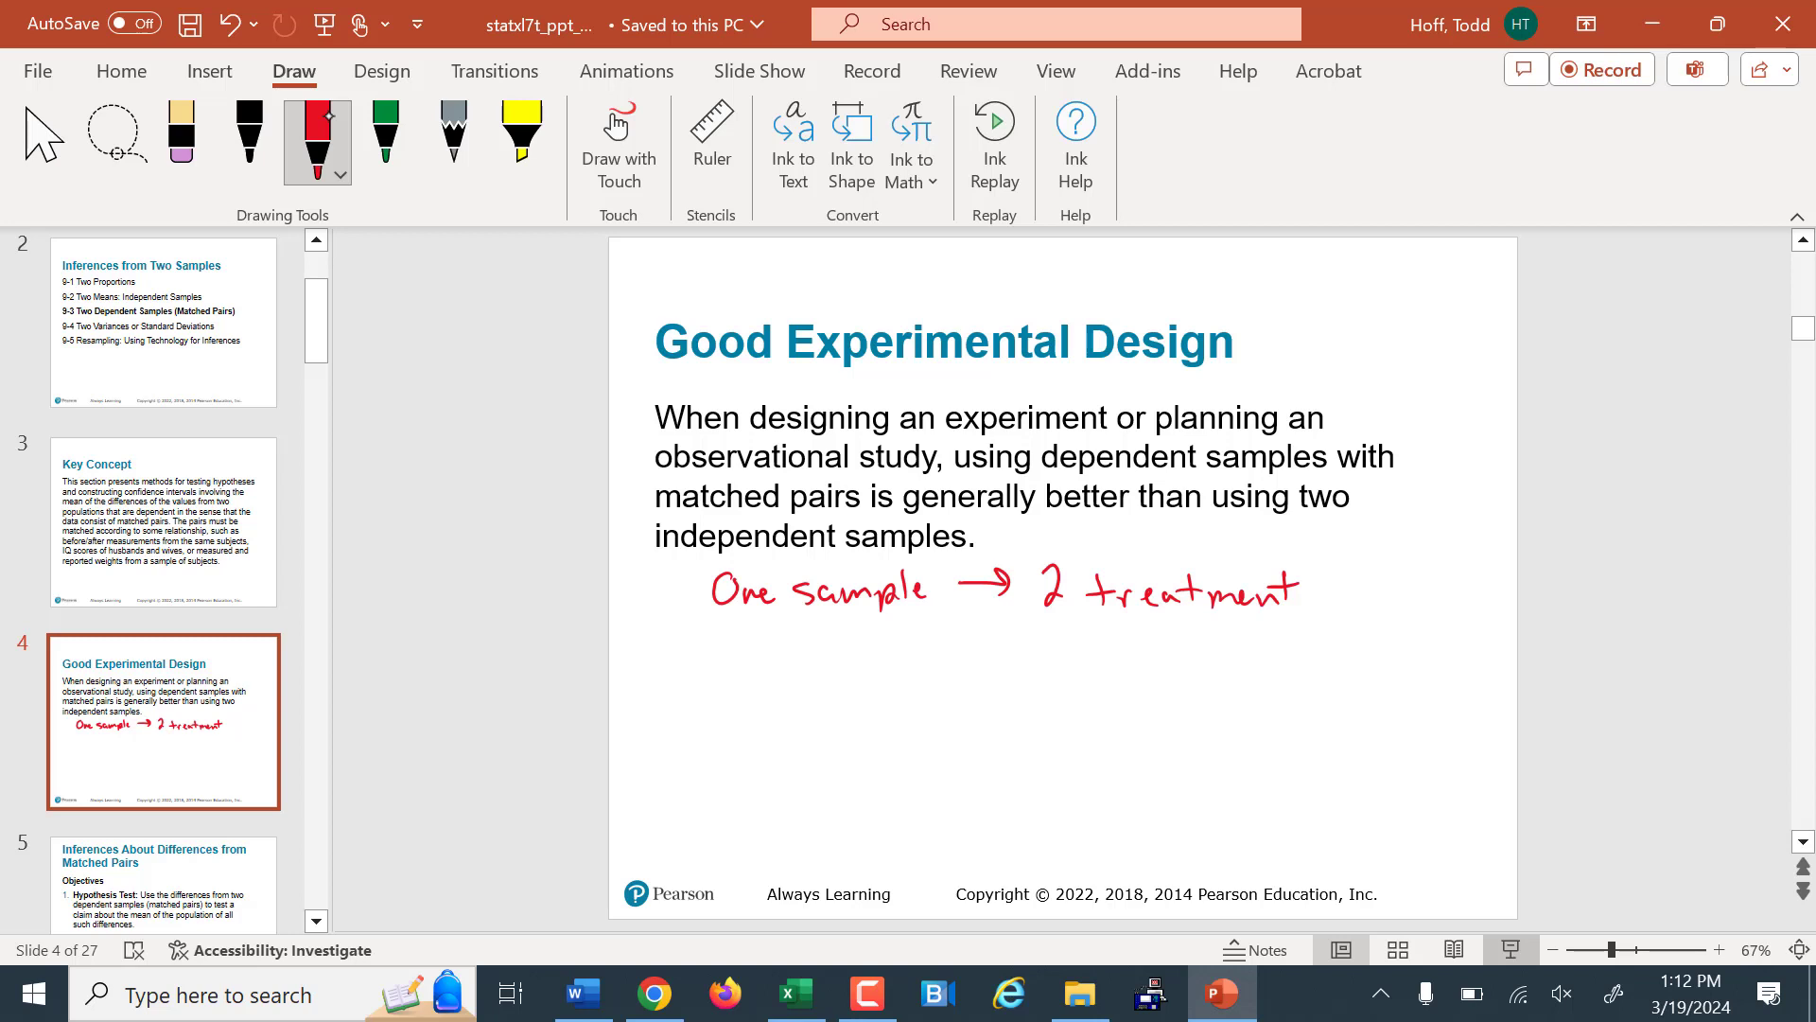
- Handwrite 'Spouses → husband get more sleep than wives' in red below the first note
{"action": "mouse_move", "coordinate": [721, 653]}
{"action": "left_mouse_down"}
{"action": "mouse_move", "coordinate": [698, 691]}
{"action": "mouse_move", "coordinate": [778, 680]}
{"action": "mouse_move", "coordinate": [858, 700]}
{"action": "mouse_move", "coordinate": [923, 674]}
{"action": "mouse_move", "coordinate": [906, 694]}
{"action": "left_mouse_up"}
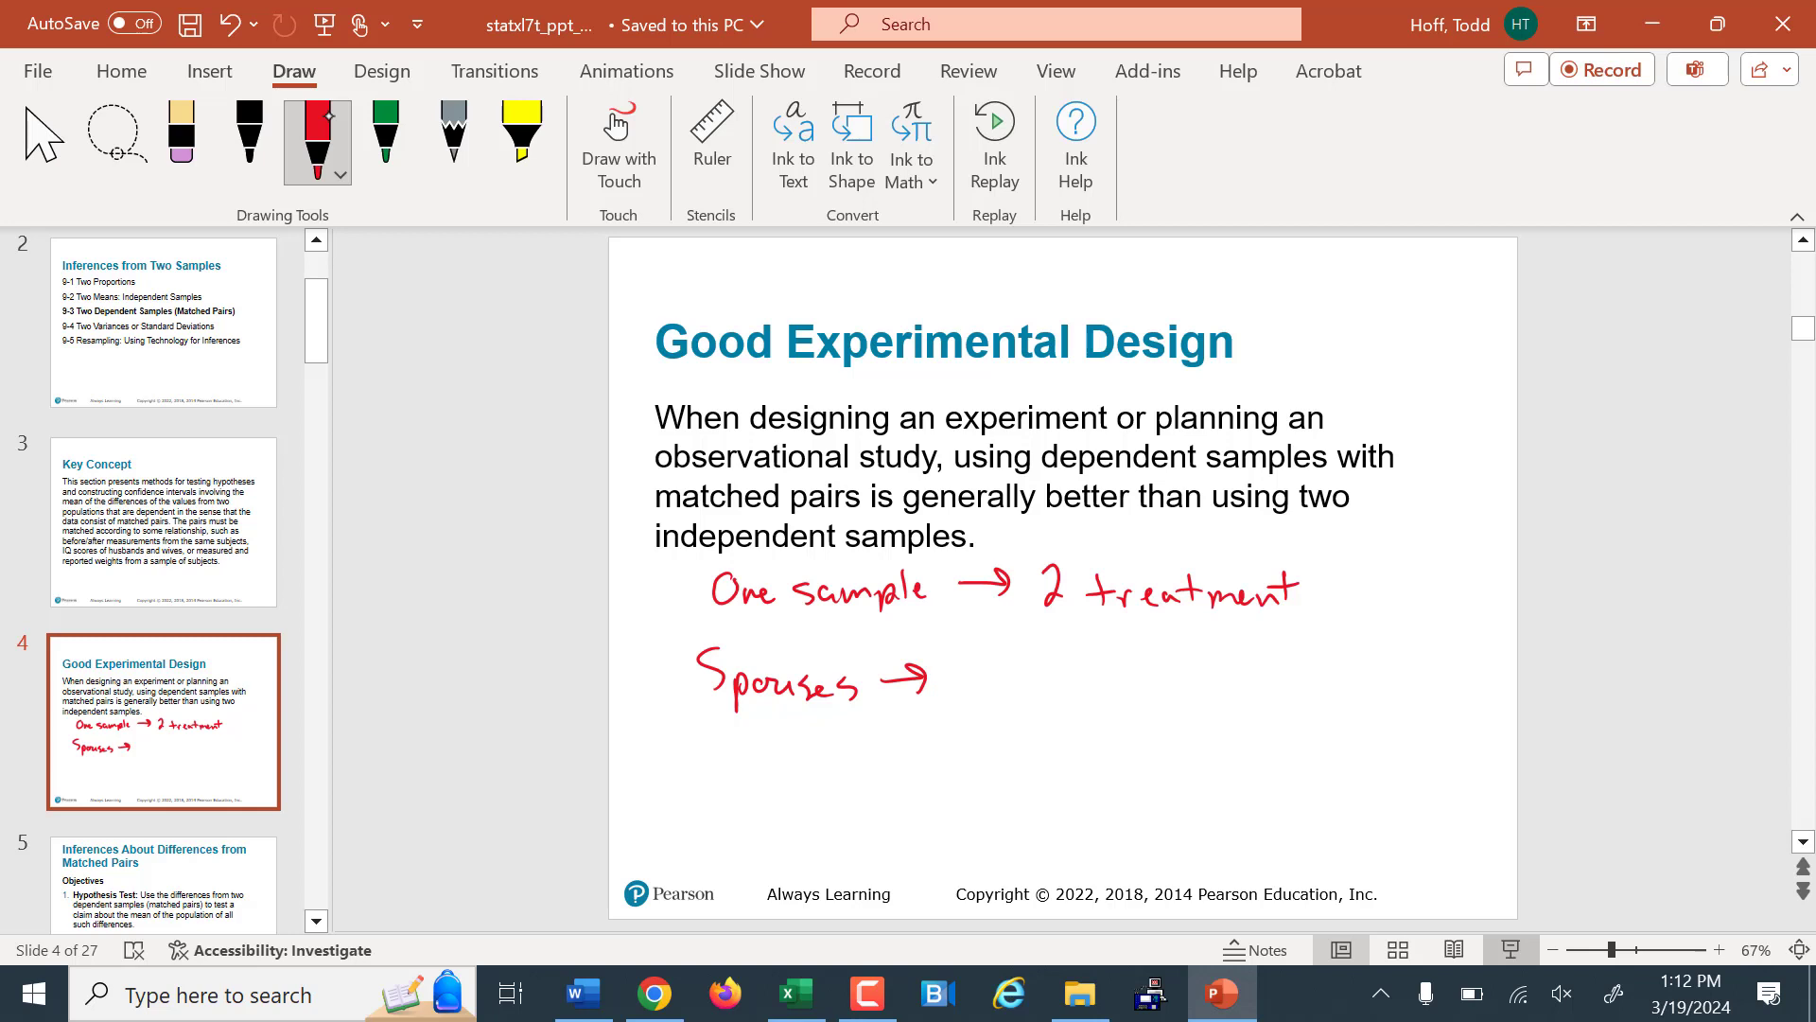
{"action": "left_click_drag", "start_coordinate": [951, 649], "coordinate": [969, 681]}
{"action": "left_click_drag", "start_coordinate": [975, 666], "coordinate": [997, 685]}
{"action": "mouse_move", "coordinate": [1015, 650]}
{"action": "left_mouse_down"}
{"action": "mouse_move", "coordinate": [1032, 687]}
{"action": "mouse_move", "coordinate": [1071, 681]}
{"action": "mouse_move", "coordinate": [1096, 647]}
{"action": "mouse_move", "coordinate": [1131, 698]}
{"action": "left_mouse_up"}
{"action": "left_click_drag", "start_coordinate": [1147, 673], "coordinate": [1163, 683]}
{"action": "left_click_drag", "start_coordinate": [1149, 664], "coordinate": [1256, 678]}
{"action": "left_click_drag", "start_coordinate": [1258, 666], "coordinate": [1321, 681]}
{"action": "mouse_move", "coordinate": [1348, 649]}
{"action": "left_mouse_down"}
{"action": "mouse_move", "coordinate": [1346, 681]}
{"action": "mouse_move", "coordinate": [1393, 675]}
{"action": "left_mouse_up"}
{"action": "left_click_drag", "start_coordinate": [1398, 666], "coordinate": [1406, 688]}
{"action": "left_click_drag", "start_coordinate": [1033, 711], "coordinate": [1031, 743]}
{"action": "left_click_drag", "start_coordinate": [1020, 724], "coordinate": [1090, 736]}
{"action": "left_click_drag", "start_coordinate": [1093, 744], "coordinate": [1190, 732]}
{"action": "left_click_drag", "start_coordinate": [1203, 734], "coordinate": [1256, 741]}
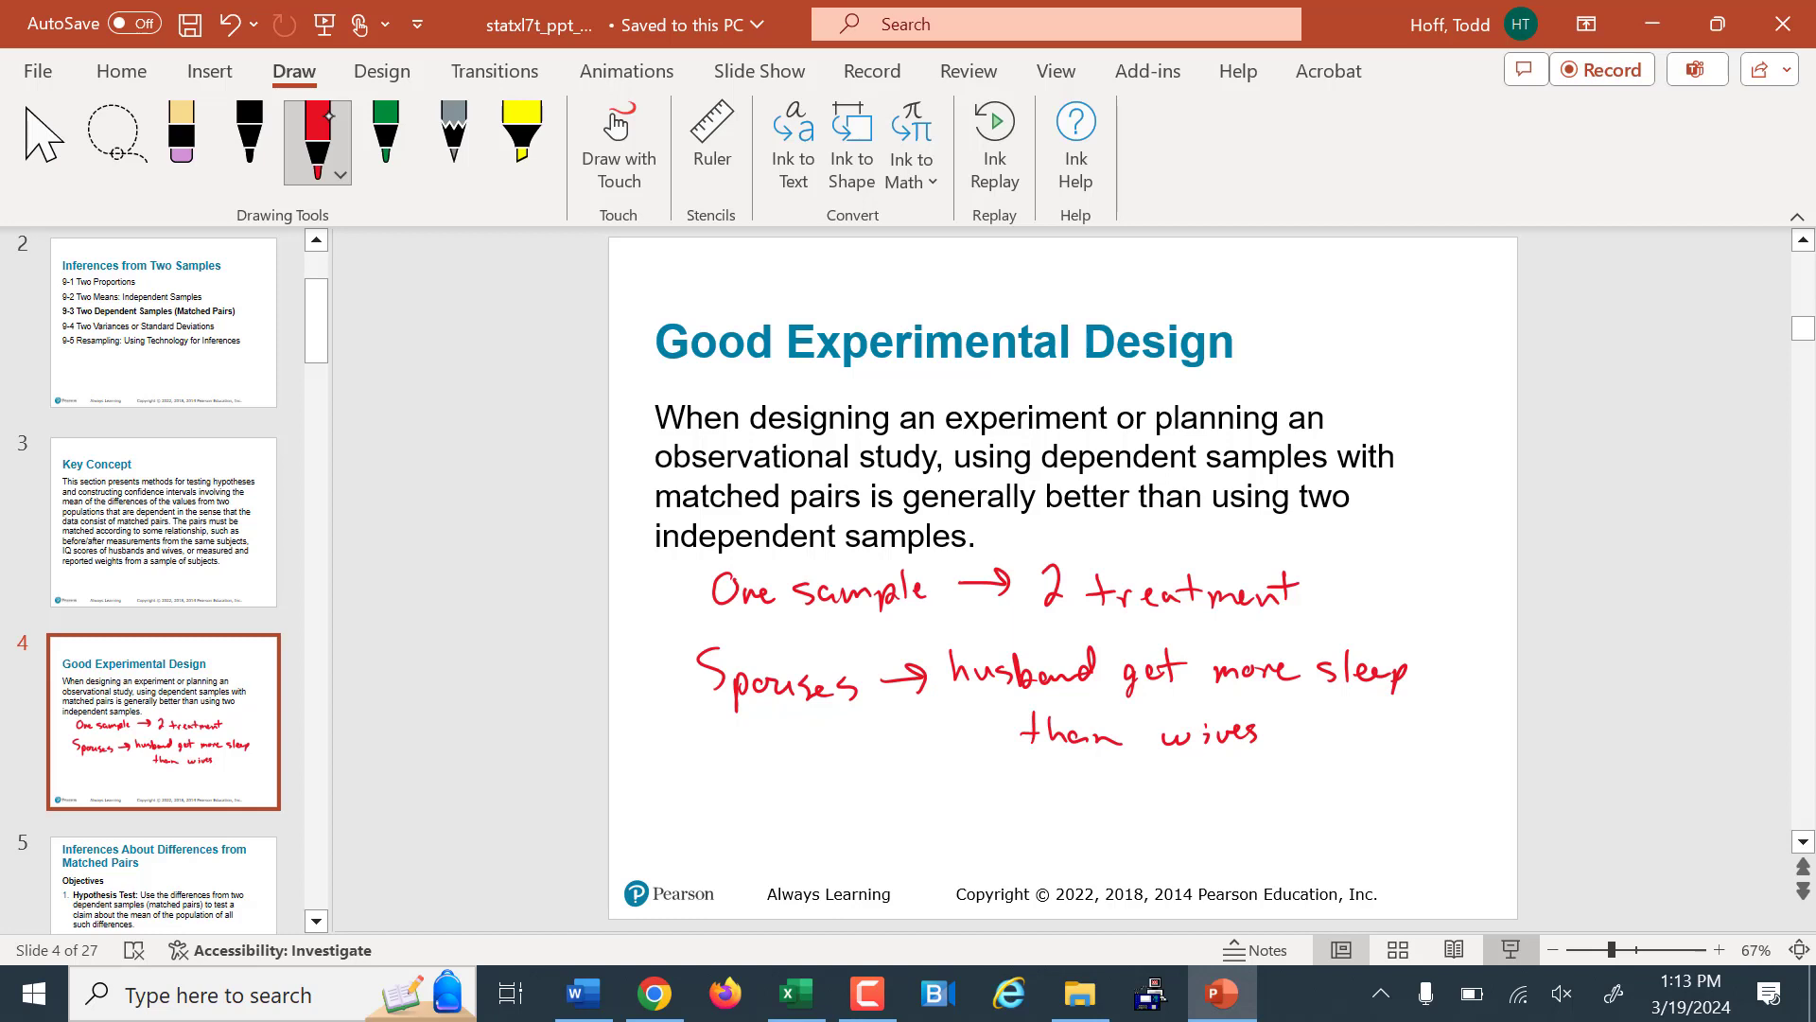
- Handwrite 'Sports team →' in red on the next line down
{"action": "mouse_move", "coordinate": [698, 777]}
{"action": "left_mouse_down"}
{"action": "mouse_move", "coordinate": [679, 816]}
{"action": "mouse_move", "coordinate": [754, 799]}
{"action": "mouse_move", "coordinate": [762, 815]}
{"action": "left_mouse_up"}
{"action": "left_click_drag", "start_coordinate": [753, 800], "coordinate": [769, 797]}
{"action": "mouse_move", "coordinate": [786, 792]}
{"action": "left_mouse_down"}
{"action": "mouse_move", "coordinate": [784, 812]}
{"action": "mouse_move", "coordinate": [833, 818]}
{"action": "left_mouse_up"}
{"action": "mouse_move", "coordinate": [816, 791]}
{"action": "left_mouse_down"}
{"action": "mouse_move", "coordinate": [854, 784]}
{"action": "mouse_move", "coordinate": [894, 816]}
{"action": "mouse_move", "coordinate": [973, 795]}
{"action": "mouse_move", "coordinate": [959, 806]}
{"action": "left_mouse_up"}
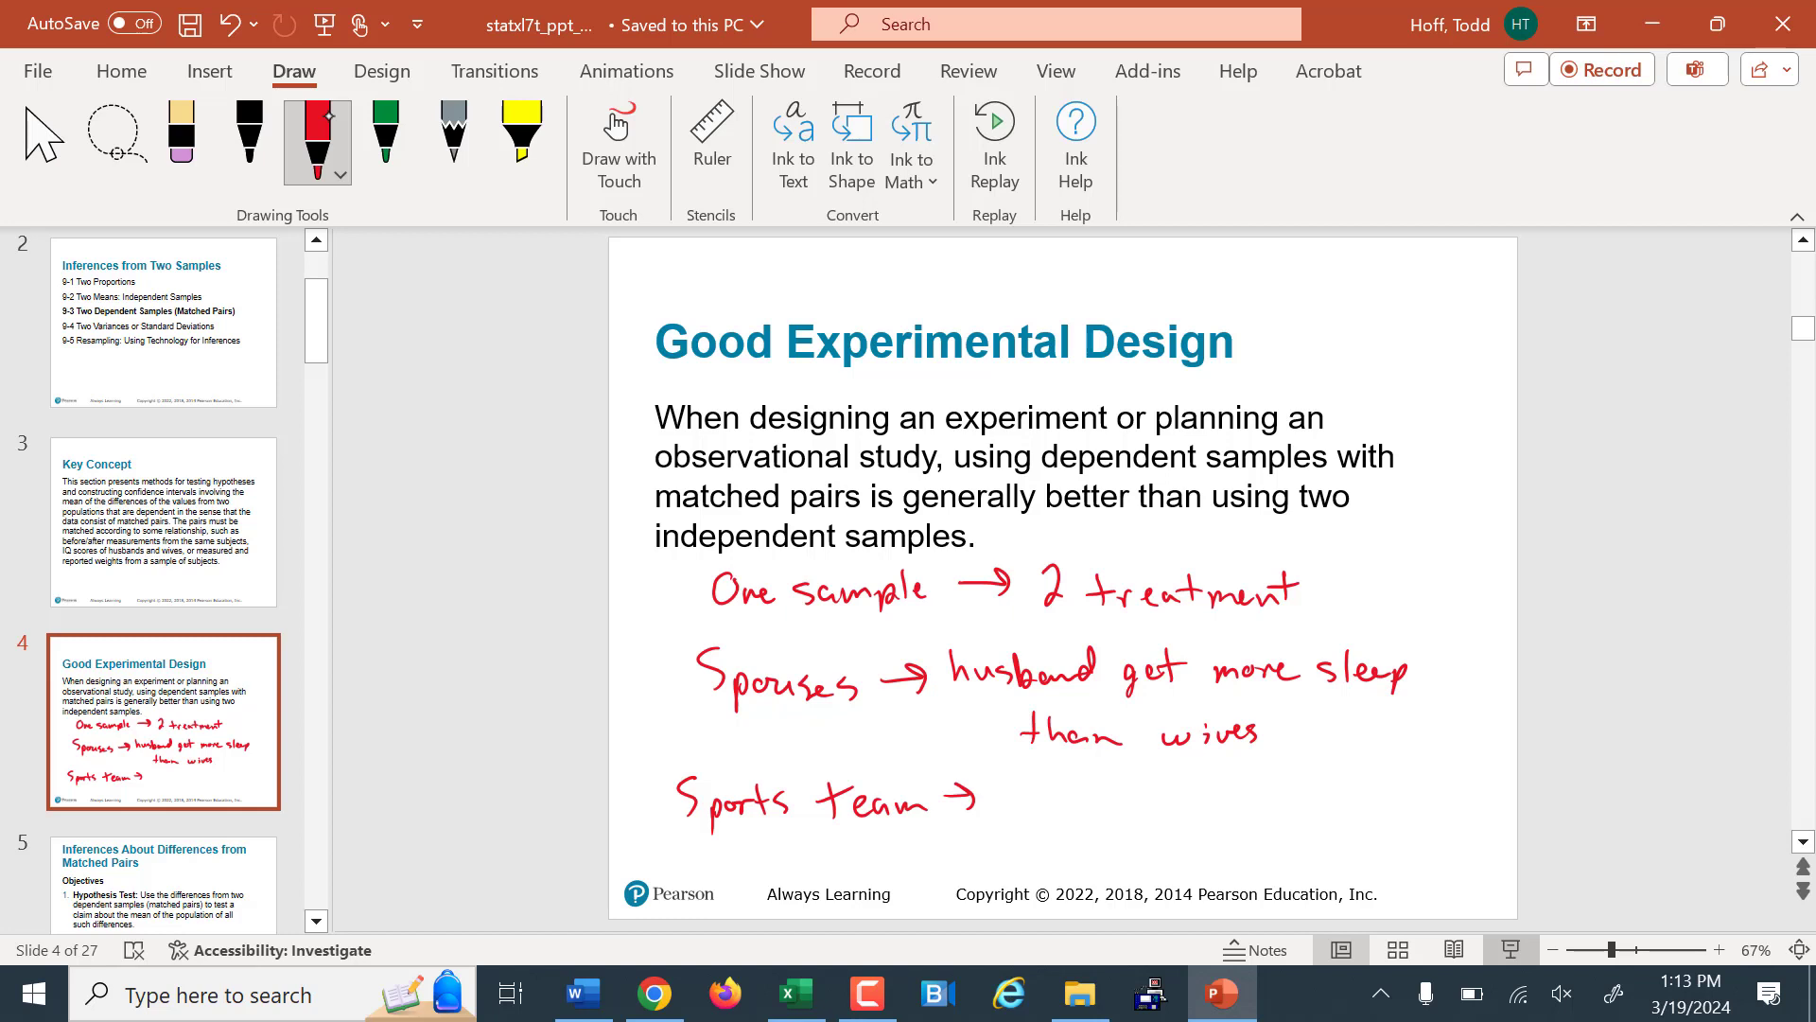
- With the yellow highlighter, mark the handwritten 'One sample', 'Spouses' and 'Sports team'
{"action": "left_click", "coordinate": [521, 142]}
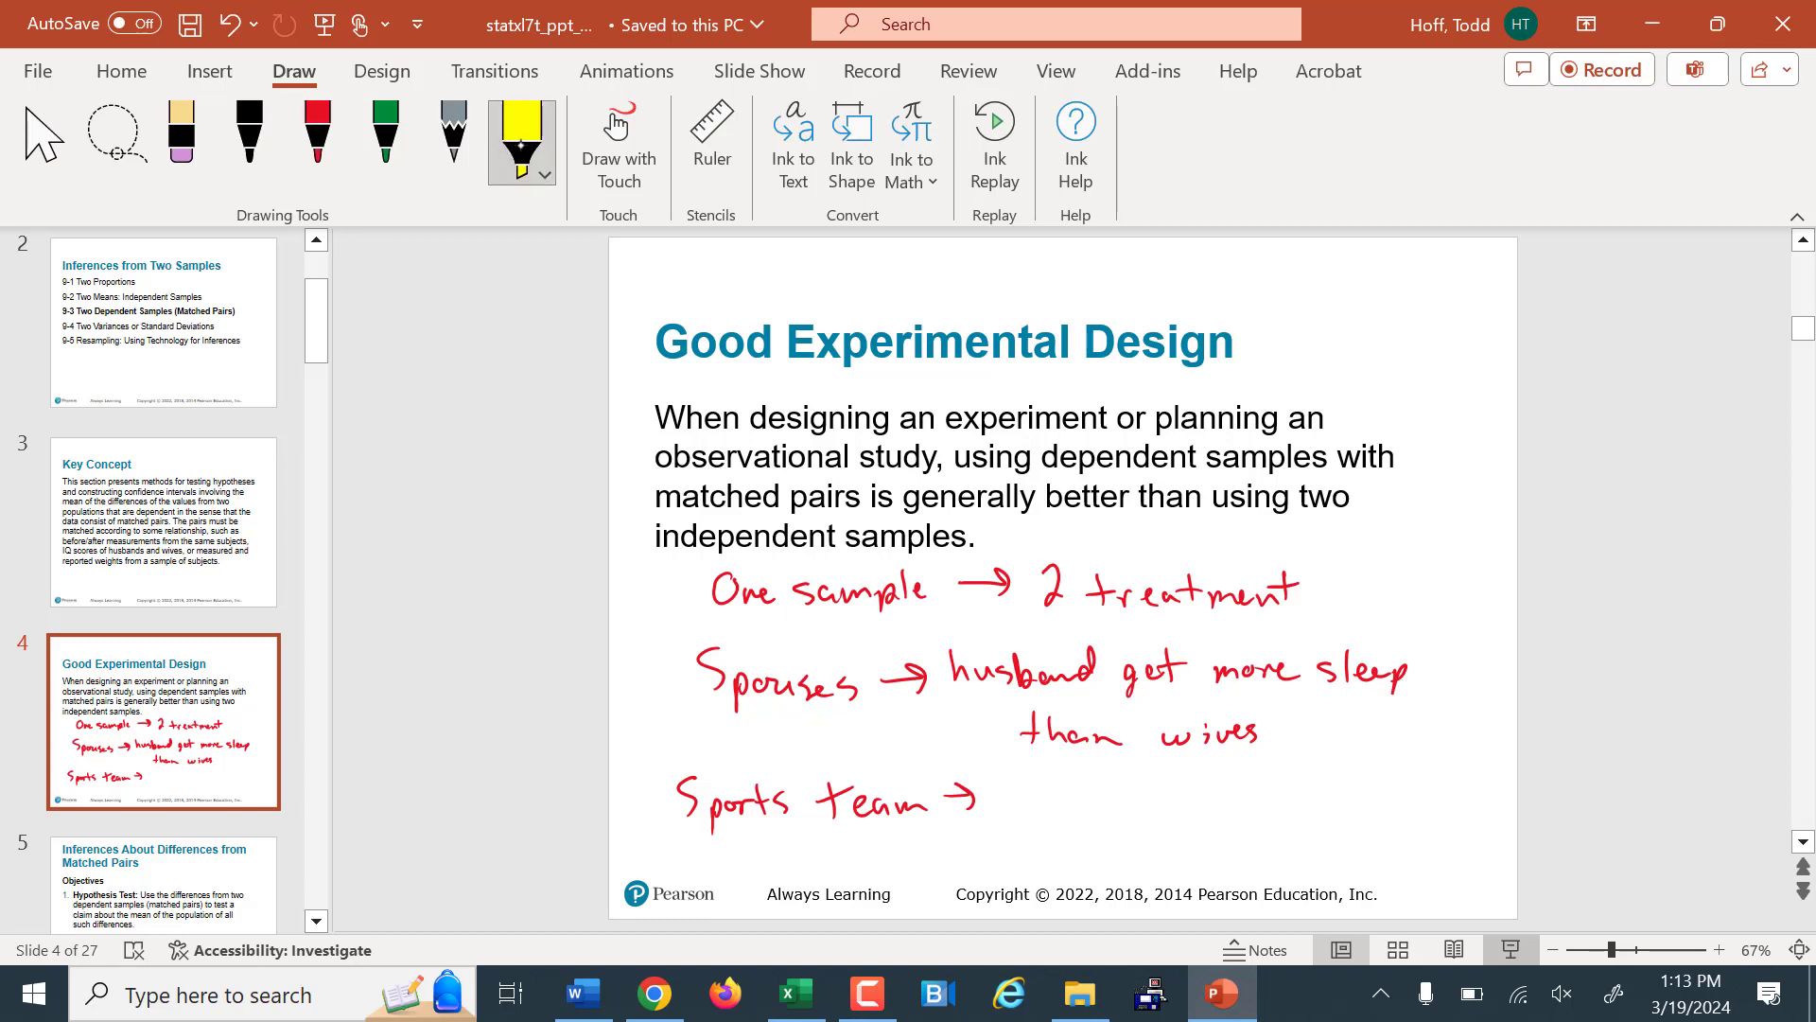
{"action": "left_click_drag", "start_coordinate": [681, 594], "coordinate": [910, 605]}
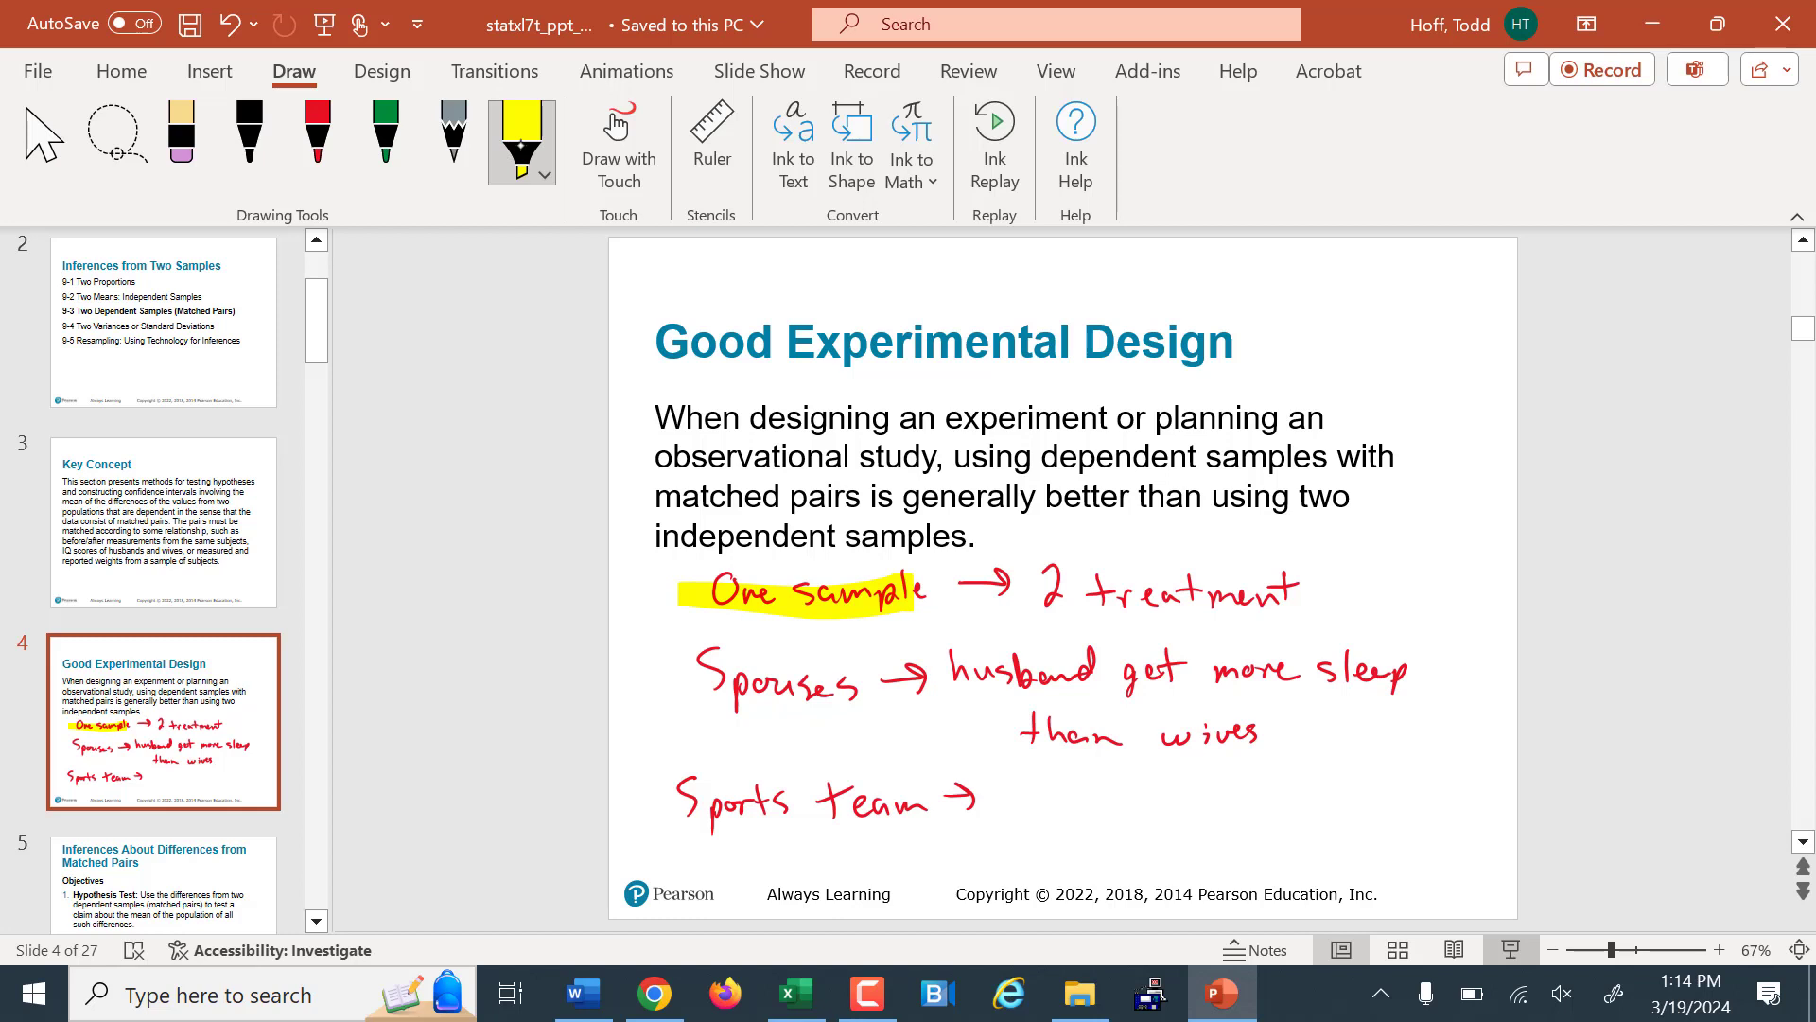
{"action": "left_click_drag", "start_coordinate": [677, 675], "coordinate": [871, 678]}
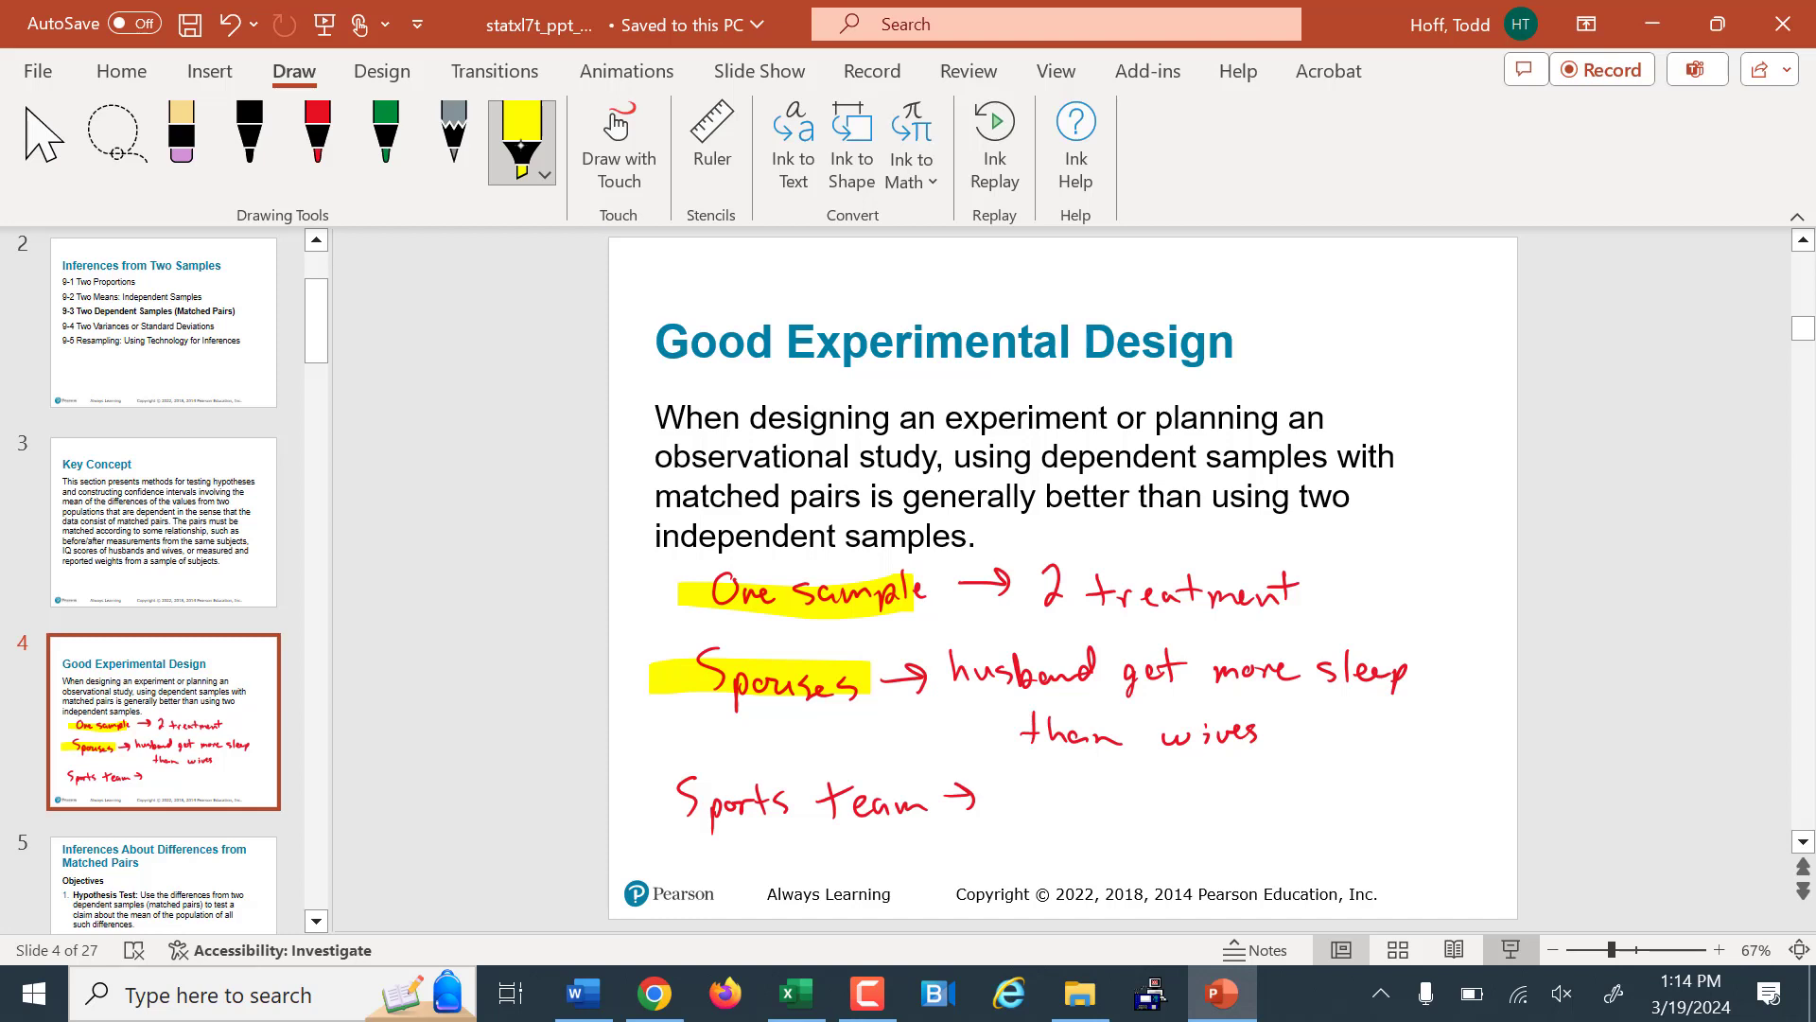
{"action": "left_click_drag", "start_coordinate": [679, 804], "coordinate": [922, 794]}
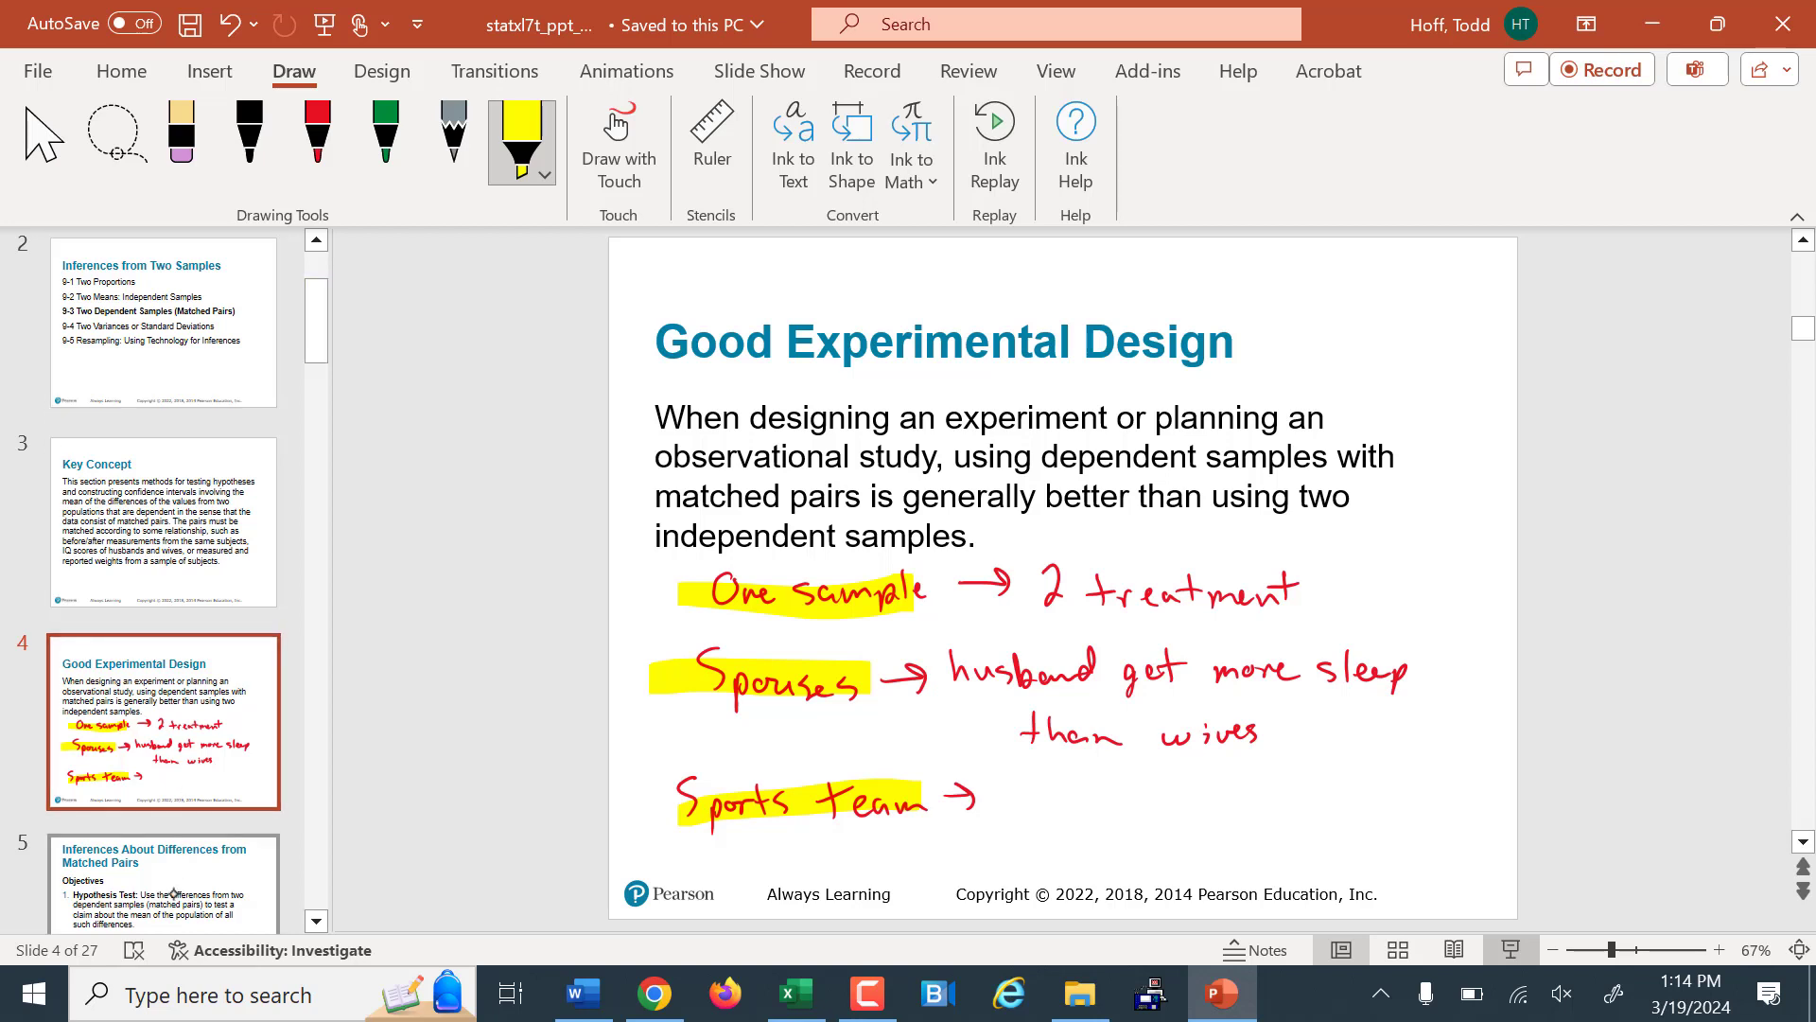
- Advance through slides 5 and 6 to slide 7, the matched-pairs Requirements slide
{"action": "left_click", "coordinate": [174, 893]}
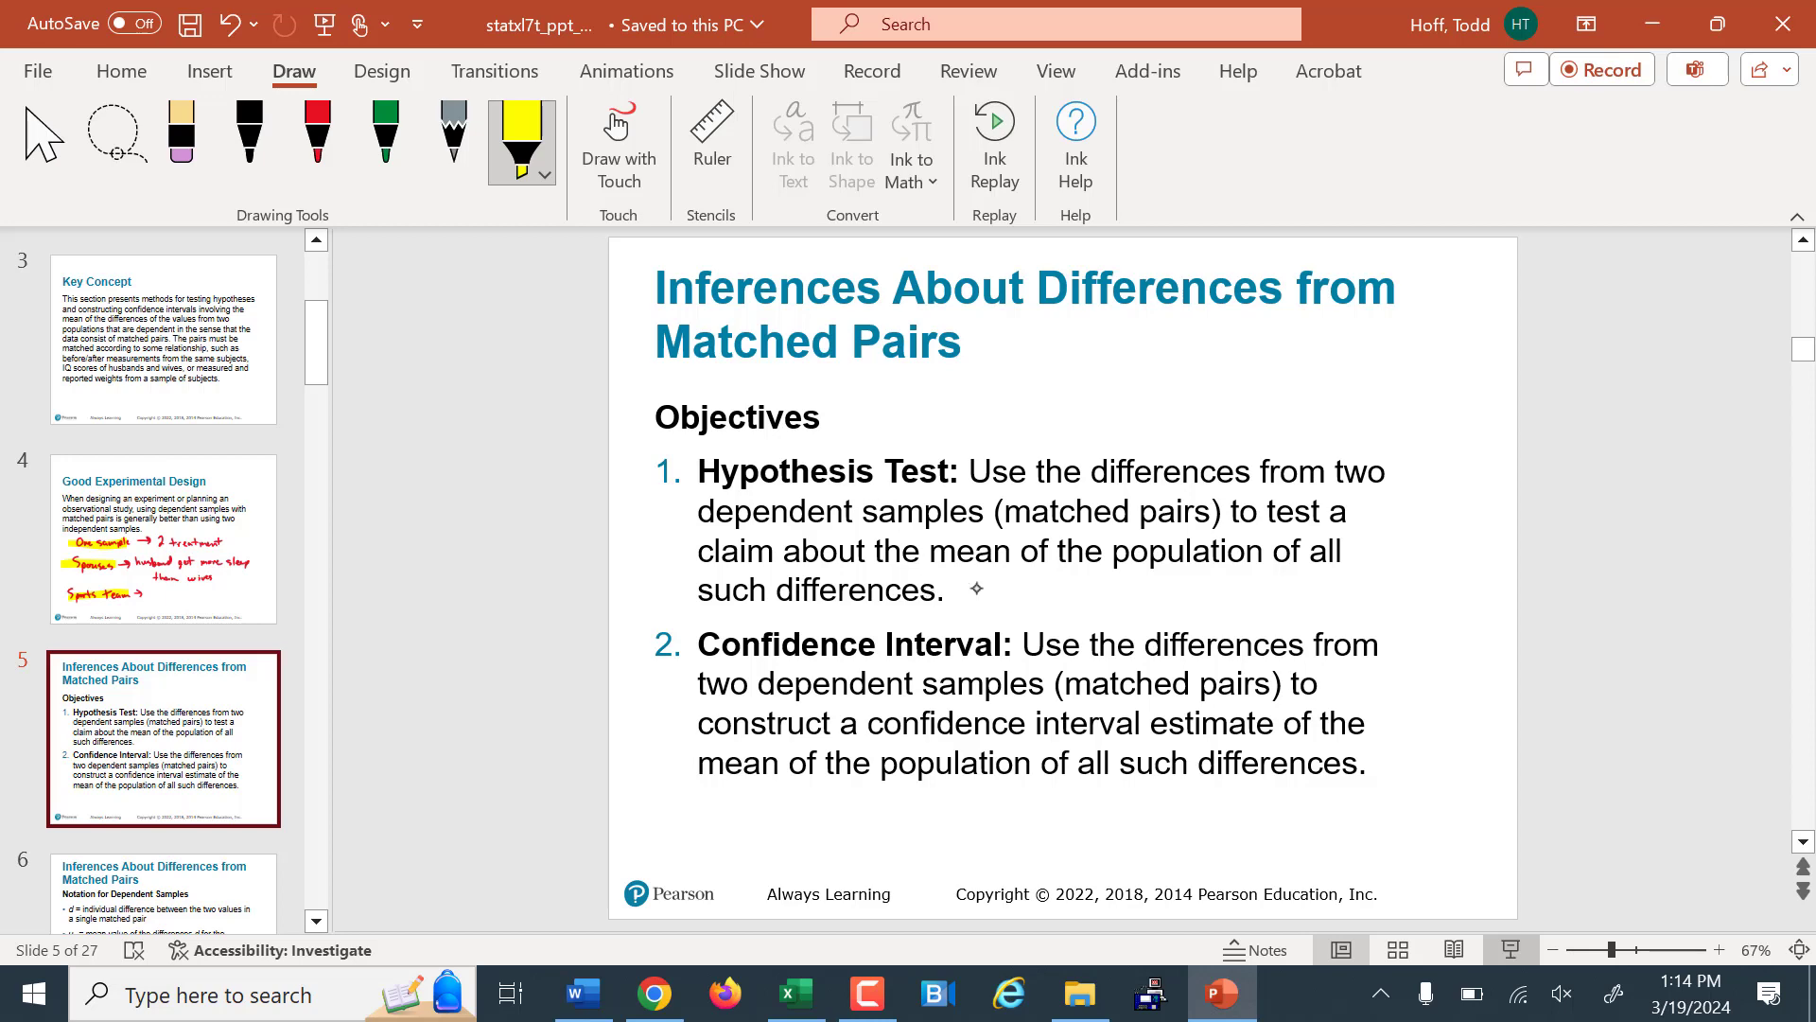
{"action": "key", "text": "Down"}
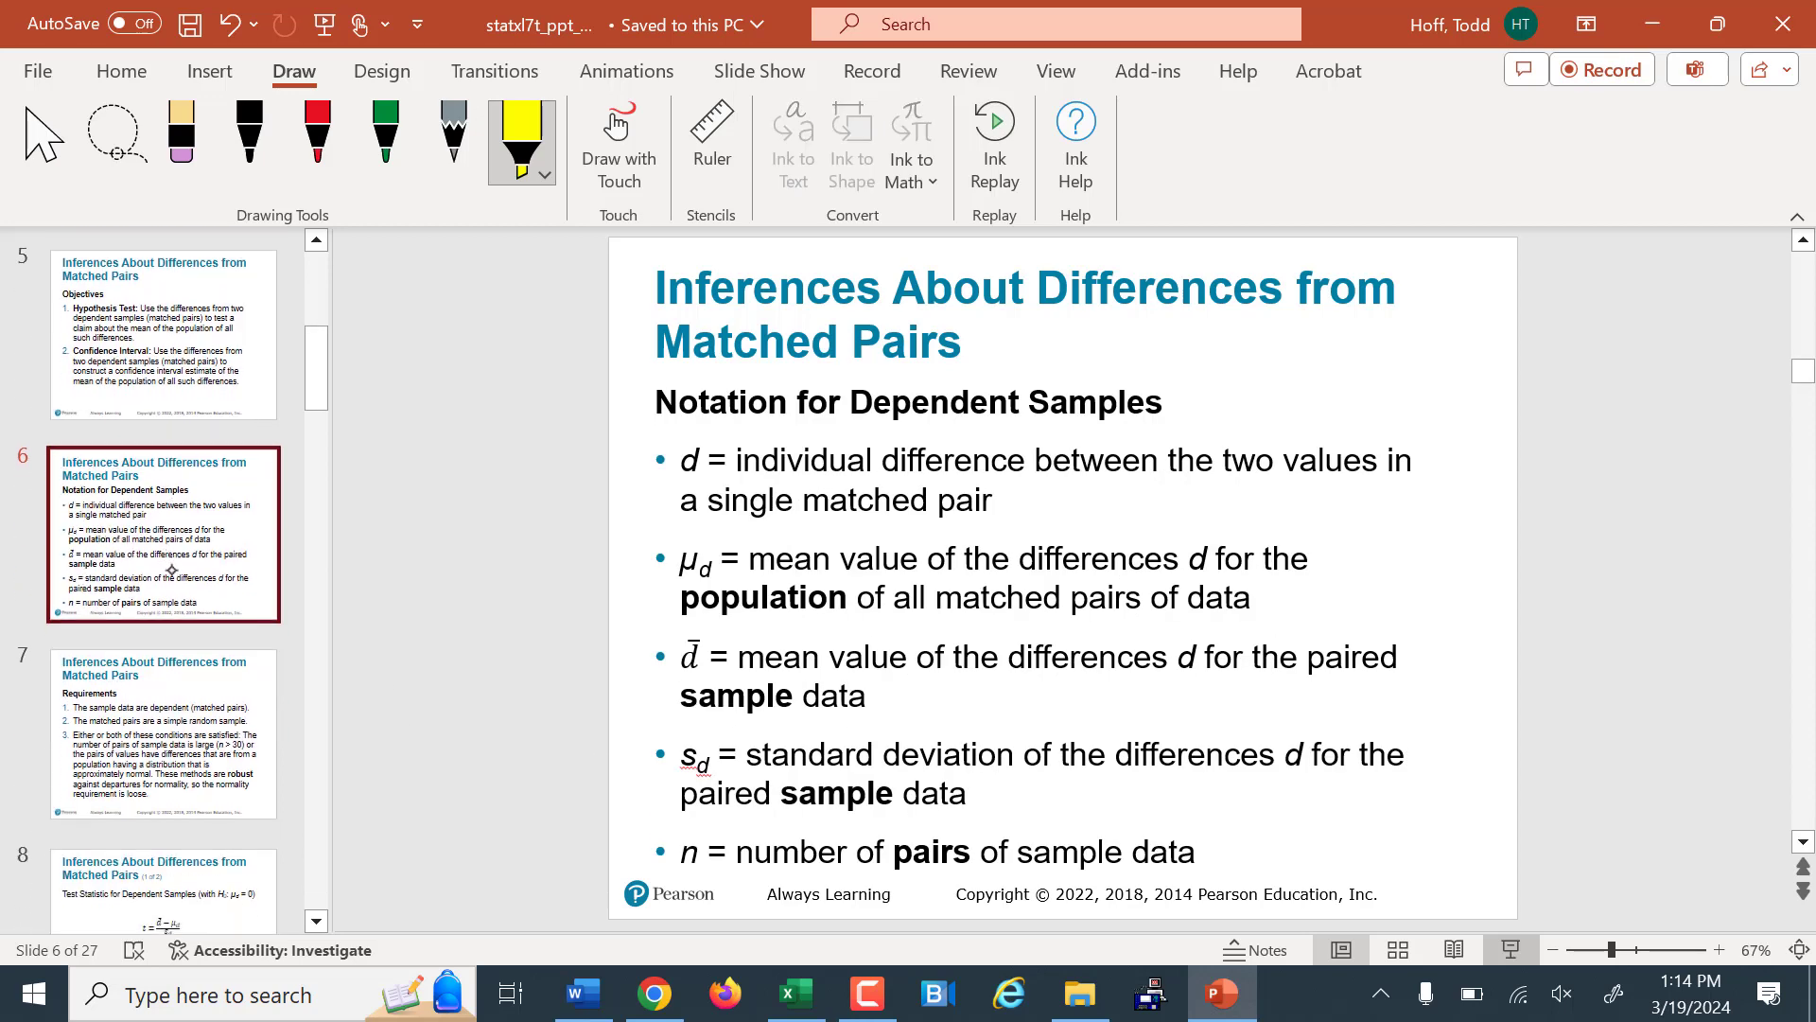
{"action": "left_click", "coordinate": [176, 619]}
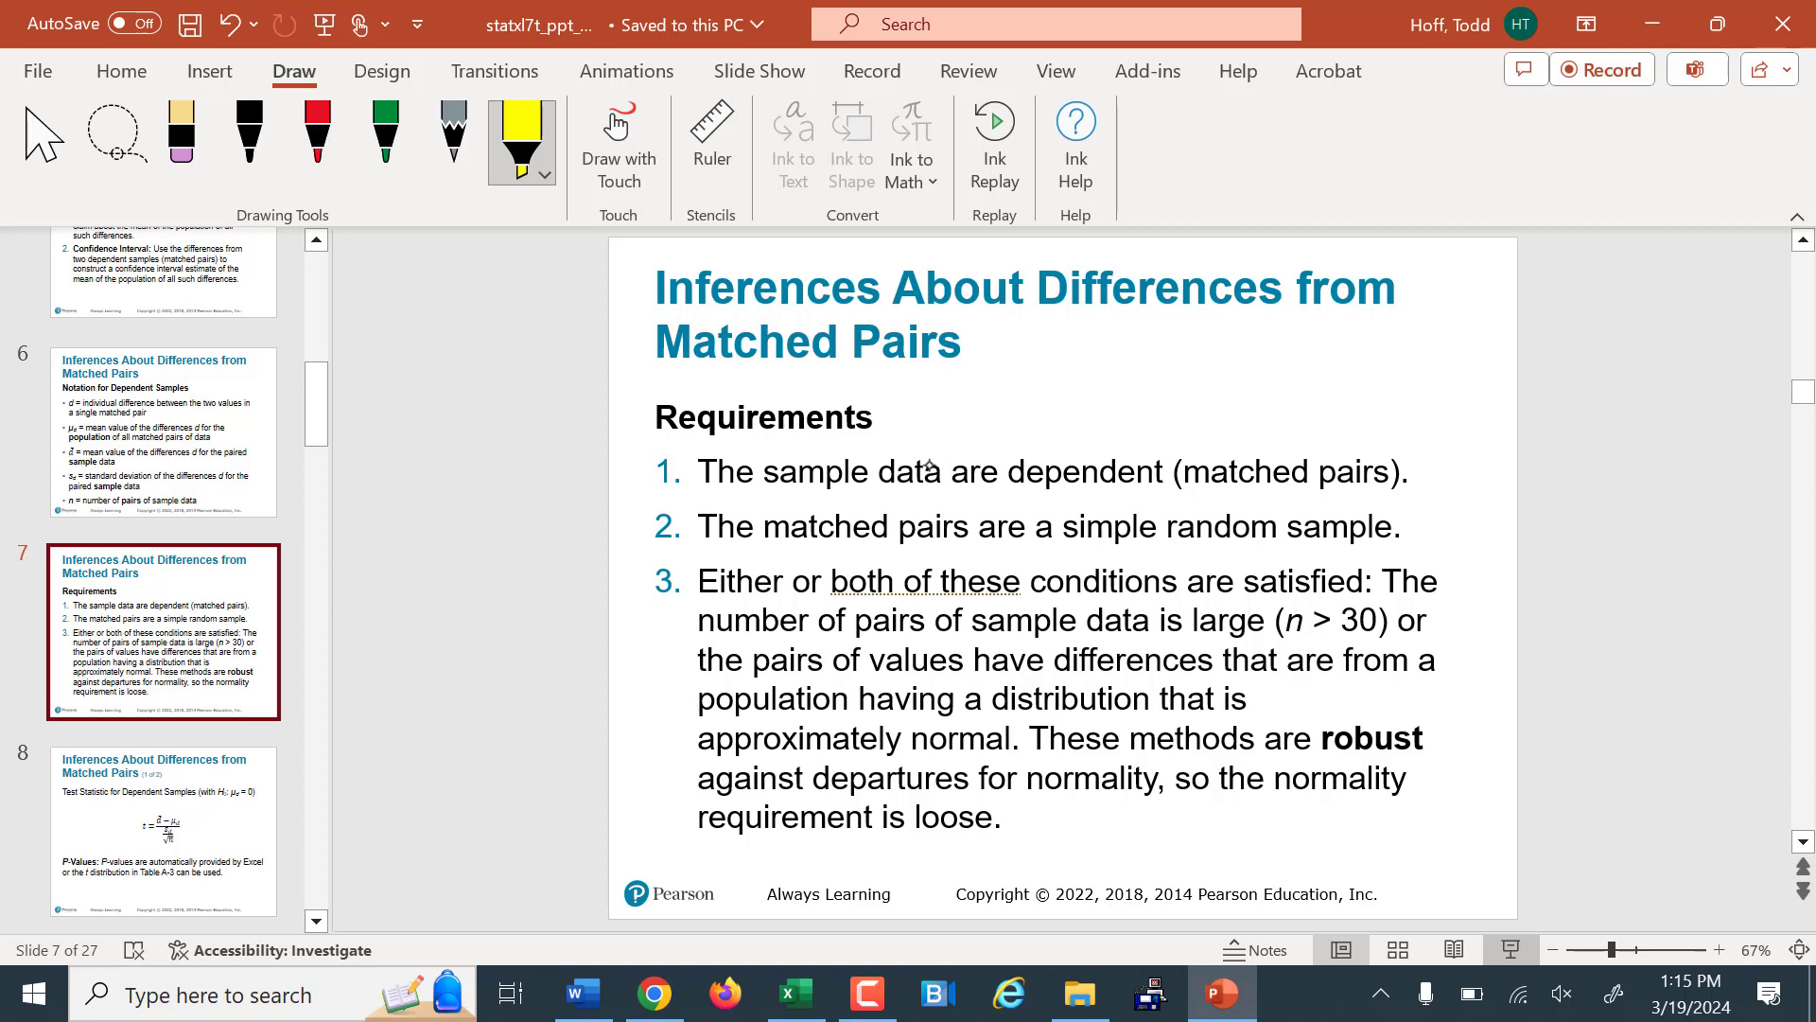
- Highlight '(n > 30)' in yellow, then circle 'robust' in red ink on slide 7
{"action": "mouse_move", "coordinate": [1338, 592]}
{"action": "left_mouse_down"}
{"action": "mouse_move", "coordinate": [1264, 636]}
{"action": "mouse_move", "coordinate": [1383, 599]}
{"action": "mouse_move", "coordinate": [1324, 595]}
{"action": "left_mouse_up"}
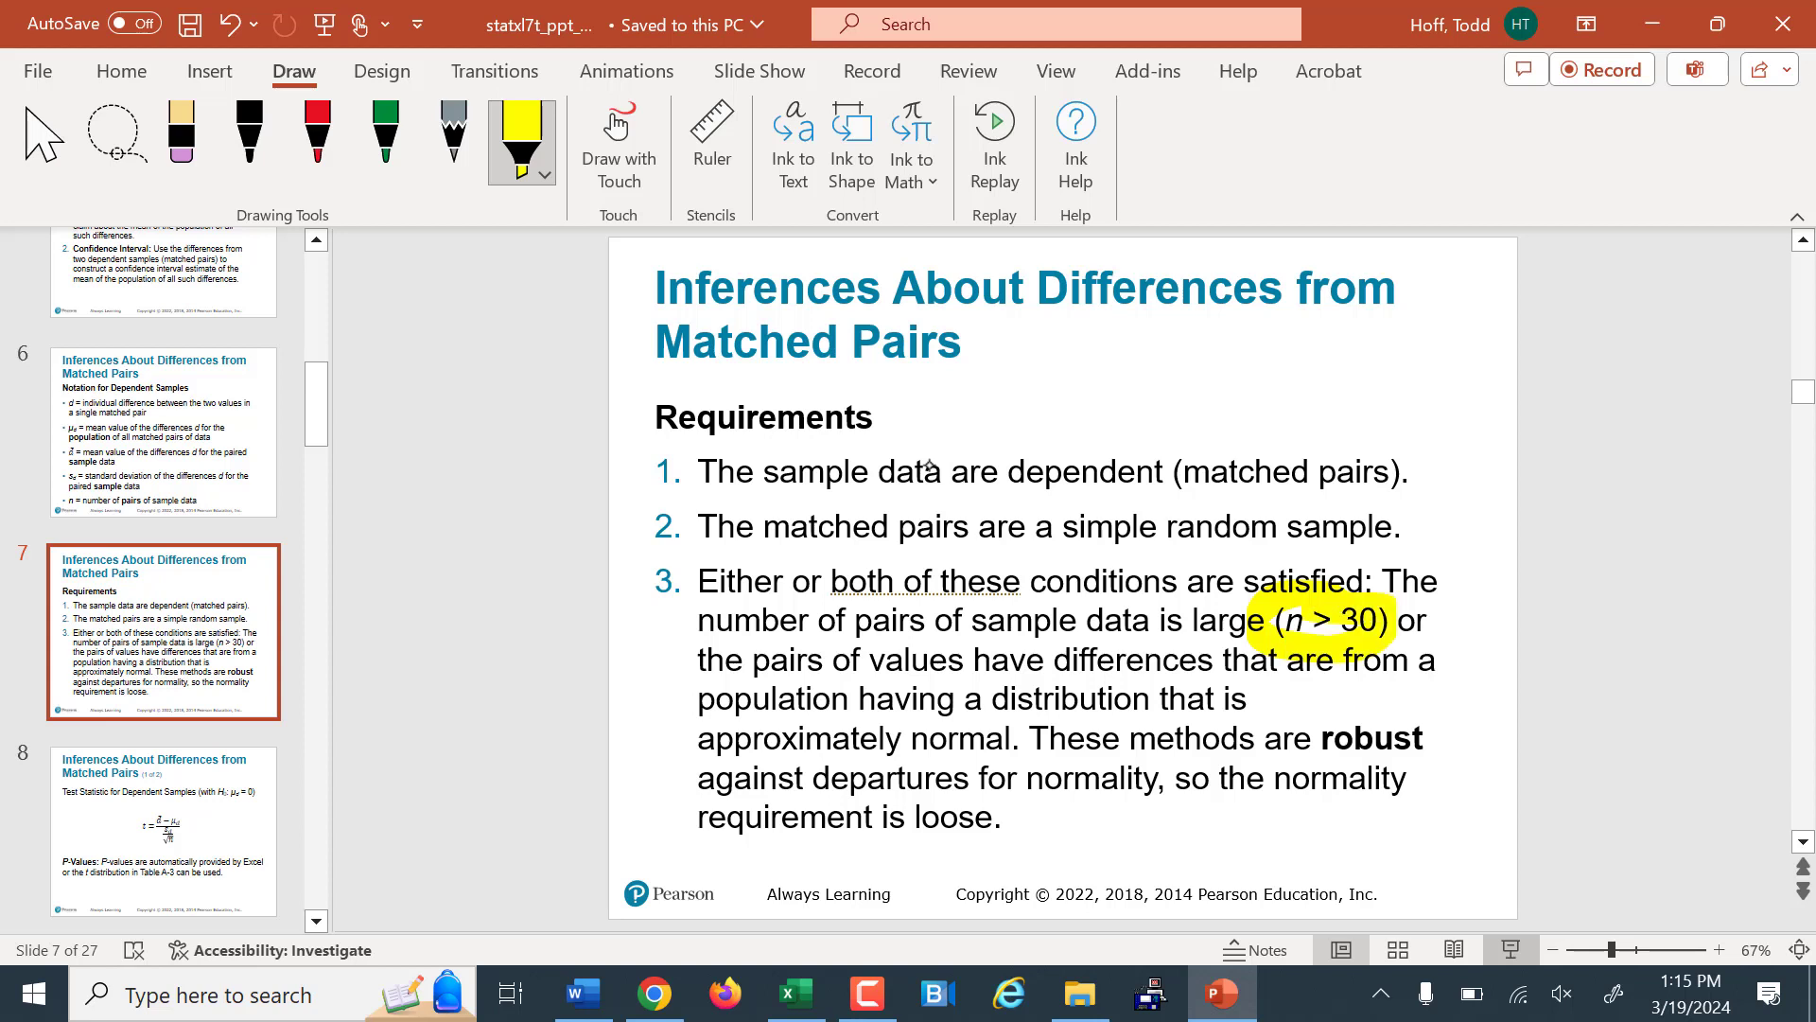
{"action": "left_click", "coordinate": [302, 117]}
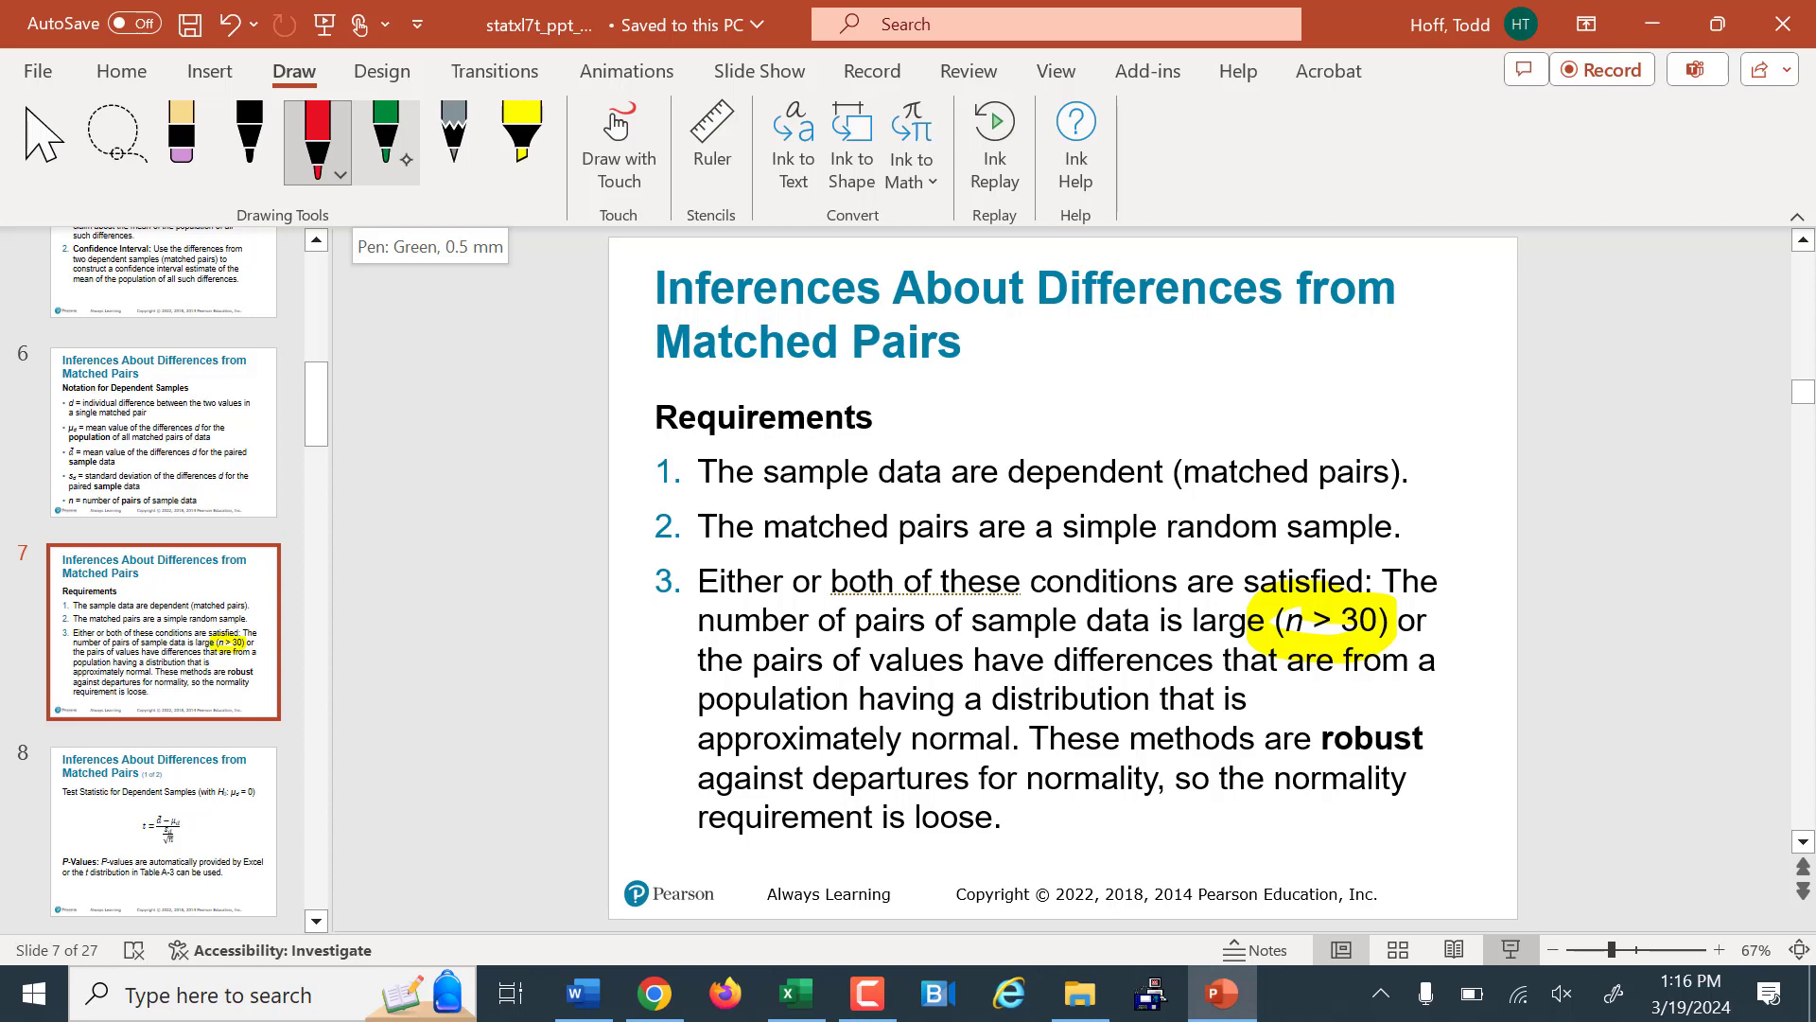
{"action": "mouse_move", "coordinate": [1324, 719]}
{"action": "left_mouse_down"}
{"action": "mouse_move", "coordinate": [1298, 747]}
{"action": "mouse_move", "coordinate": [1372, 706]}
{"action": "mouse_move", "coordinate": [1362, 768]}
{"action": "left_mouse_up"}
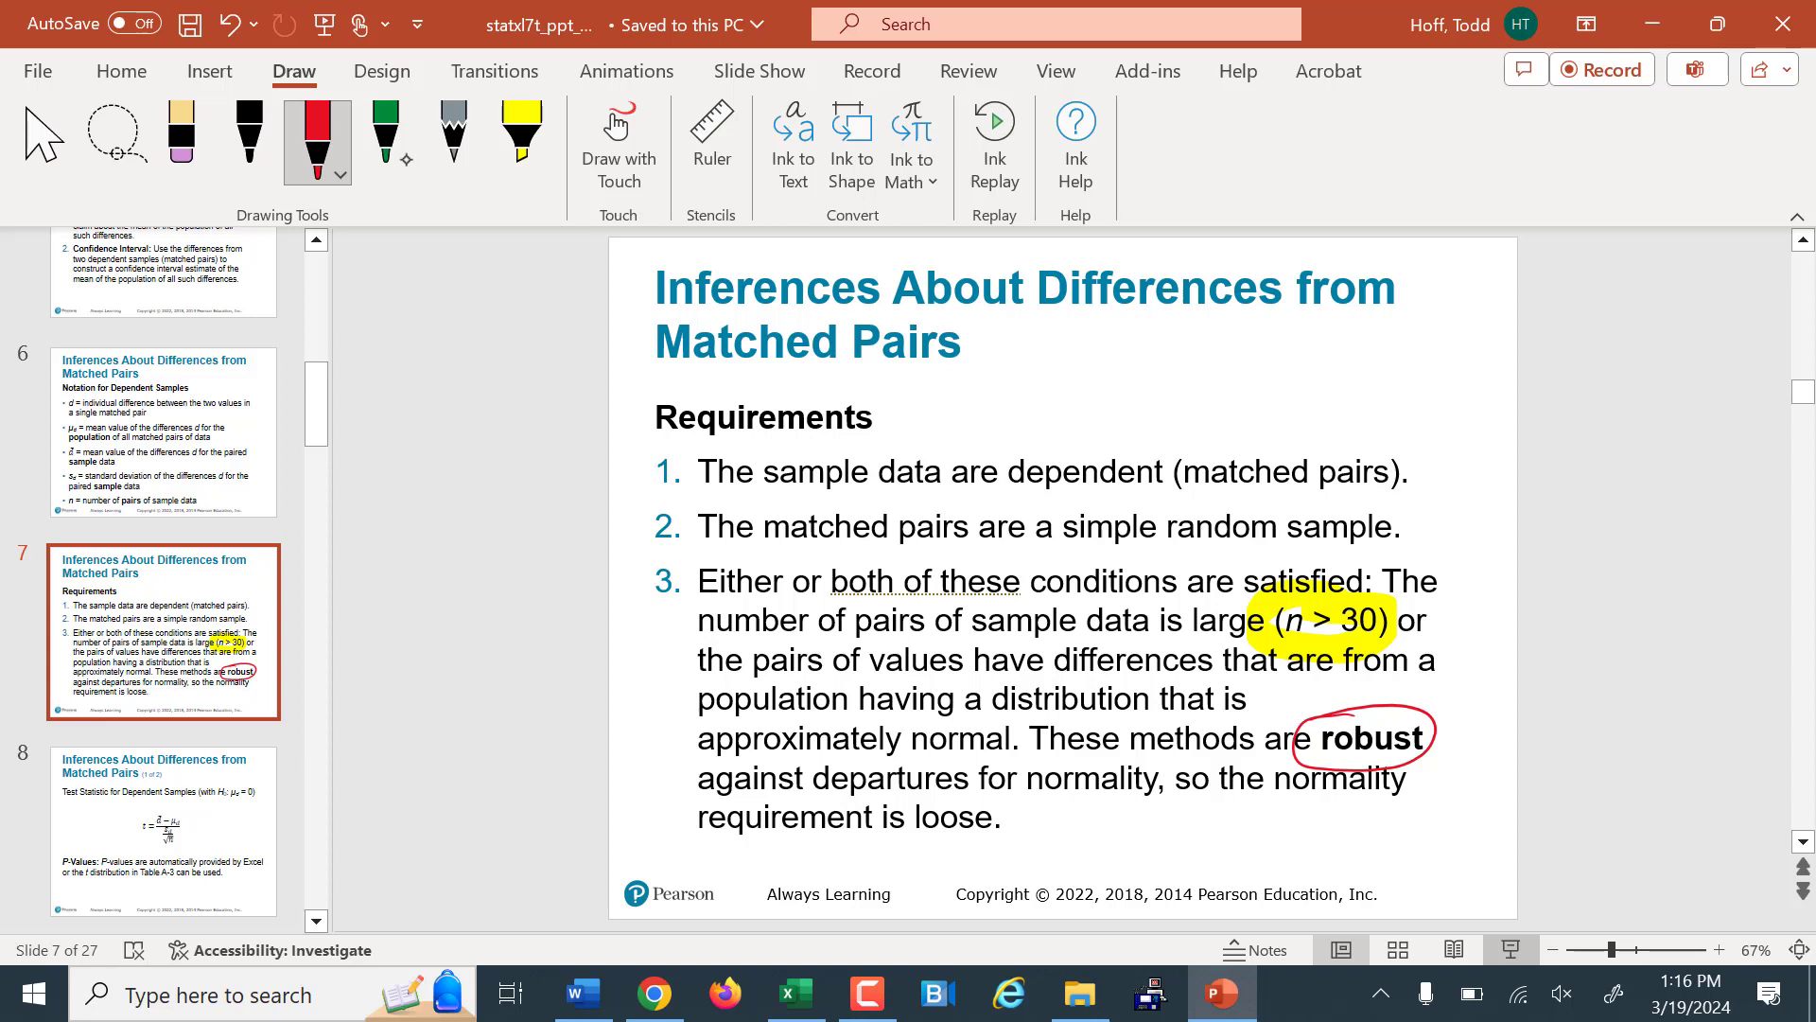
- On slide 8, circle t, d̄, μd and s_d, arrow to 'H0', underline 'Table A-3 can be used'
{"action": "left_click", "coordinate": [194, 804]}
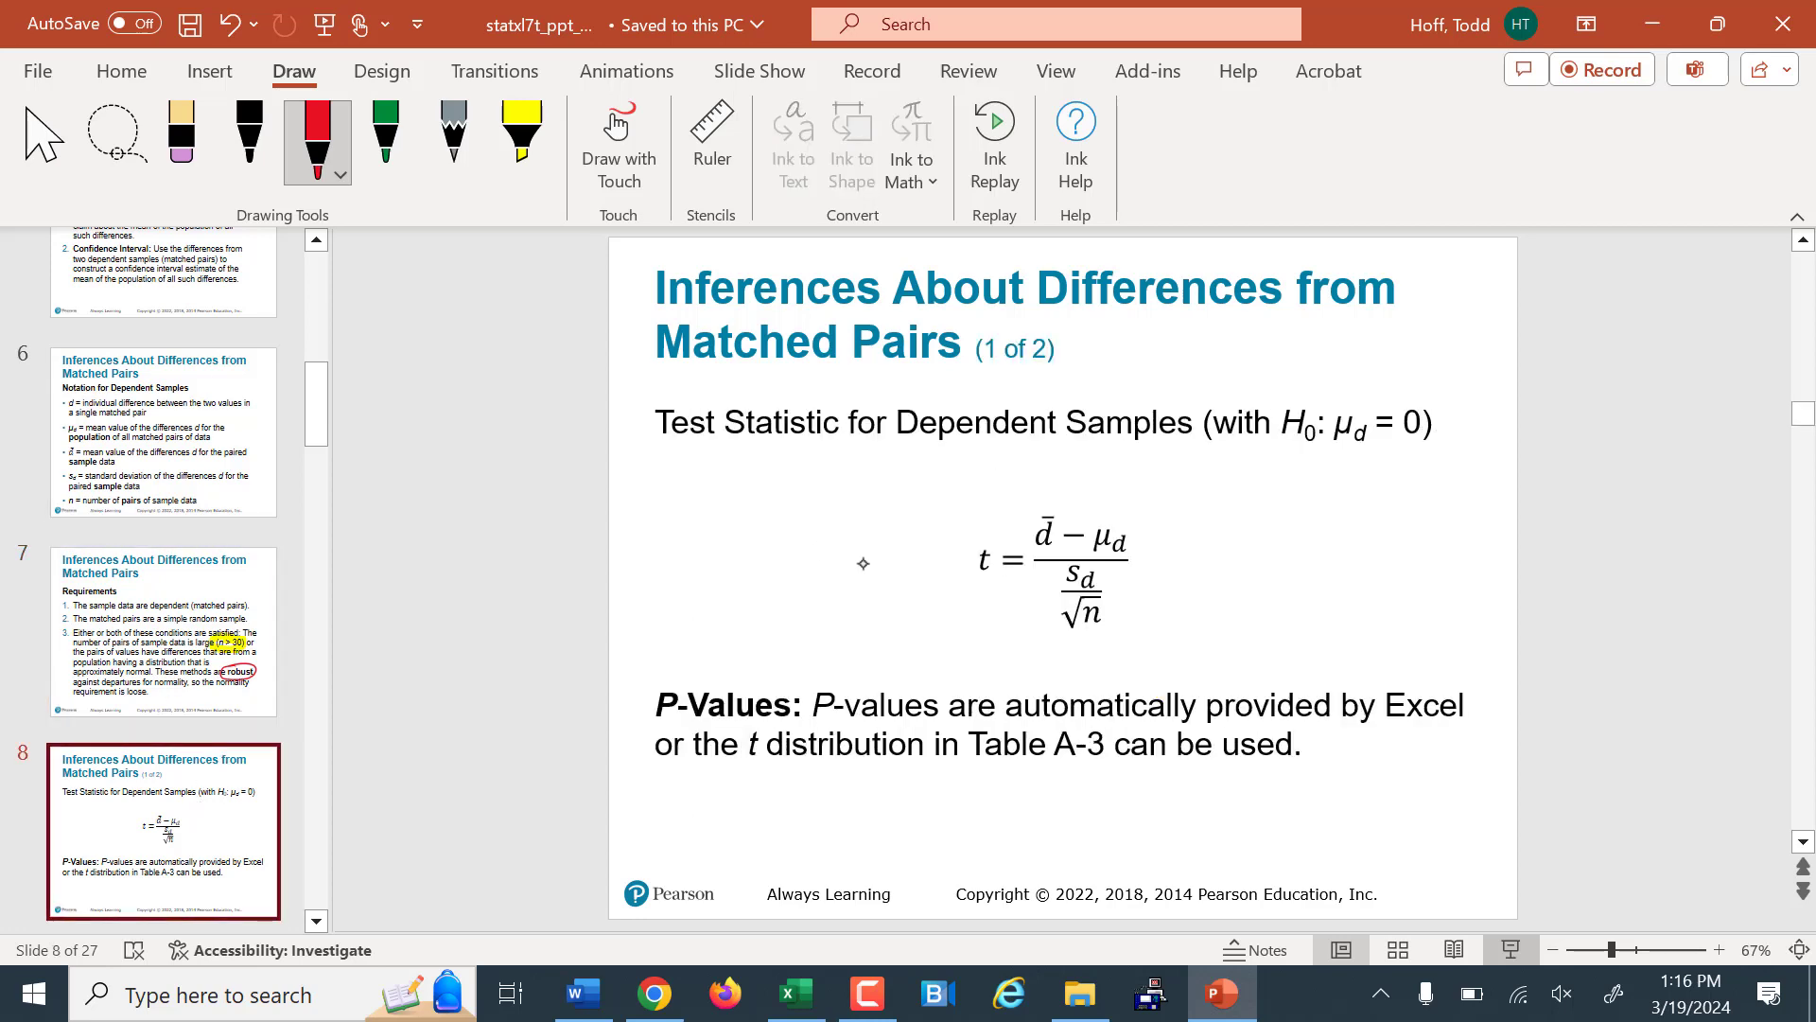
{"action": "mouse_move", "coordinate": [979, 522]}
{"action": "left_mouse_down"}
{"action": "mouse_move", "coordinate": [959, 595]}
{"action": "mouse_move", "coordinate": [1000, 580]}
{"action": "mouse_move", "coordinate": [989, 513]}
{"action": "left_mouse_up"}
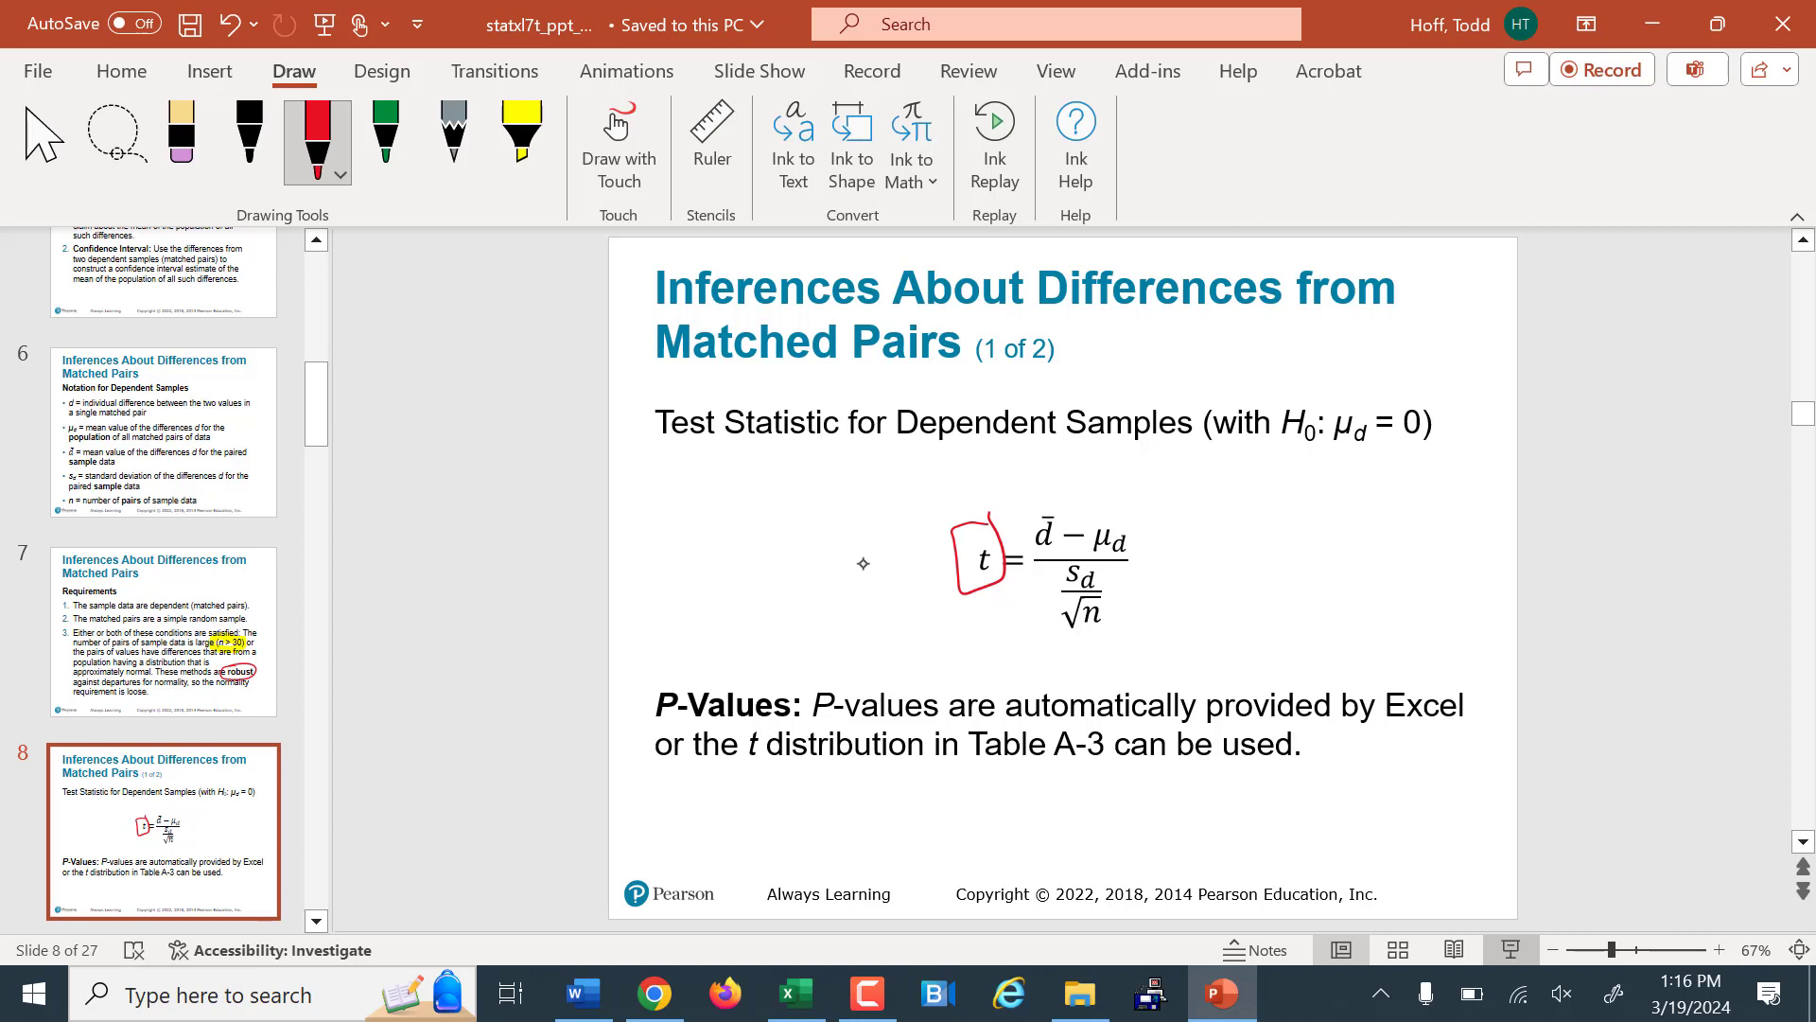
{"action": "mouse_move", "coordinate": [1035, 498]}
{"action": "left_mouse_down"}
{"action": "mouse_move", "coordinate": [1079, 530]}
{"action": "mouse_move", "coordinate": [1050, 494]}
{"action": "left_mouse_up"}
{"action": "mouse_move", "coordinate": [1097, 514]}
{"action": "left_mouse_down"}
{"action": "mouse_move", "coordinate": [1160, 492]}
{"action": "mouse_move", "coordinate": [1159, 512]}
{"action": "left_mouse_up"}
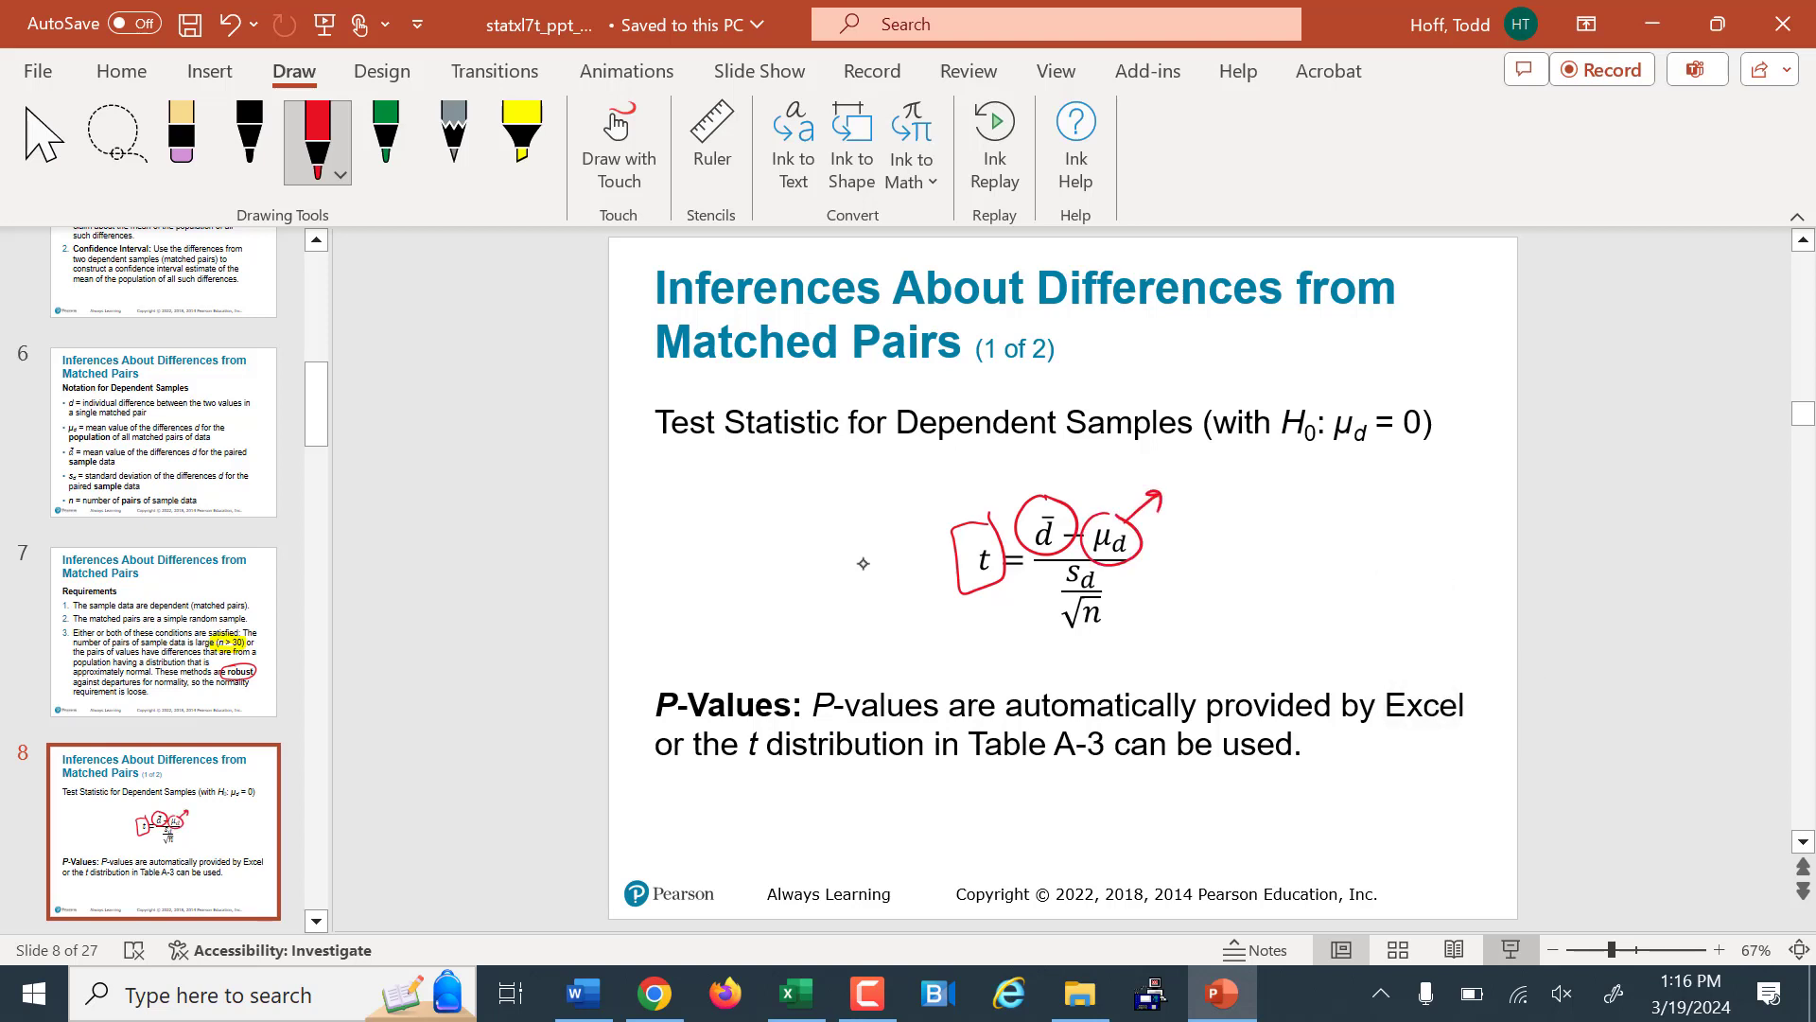
{"action": "mouse_move", "coordinate": [1176, 464]}
{"action": "left_mouse_down"}
{"action": "mouse_move", "coordinate": [1178, 493]}
{"action": "mouse_move", "coordinate": [1200, 473]}
{"action": "left_mouse_up"}
{"action": "mouse_move", "coordinate": [1194, 460]}
{"action": "left_mouse_down"}
{"action": "mouse_move", "coordinate": [1192, 488]}
{"action": "mouse_move", "coordinate": [1216, 476]}
{"action": "left_mouse_up"}
{"action": "mouse_move", "coordinate": [1073, 558]}
{"action": "left_mouse_down"}
{"action": "mouse_move", "coordinate": [1105, 594]}
{"action": "mouse_move", "coordinate": [1064, 594]}
{"action": "mouse_move", "coordinate": [1116, 634]}
{"action": "left_mouse_up"}
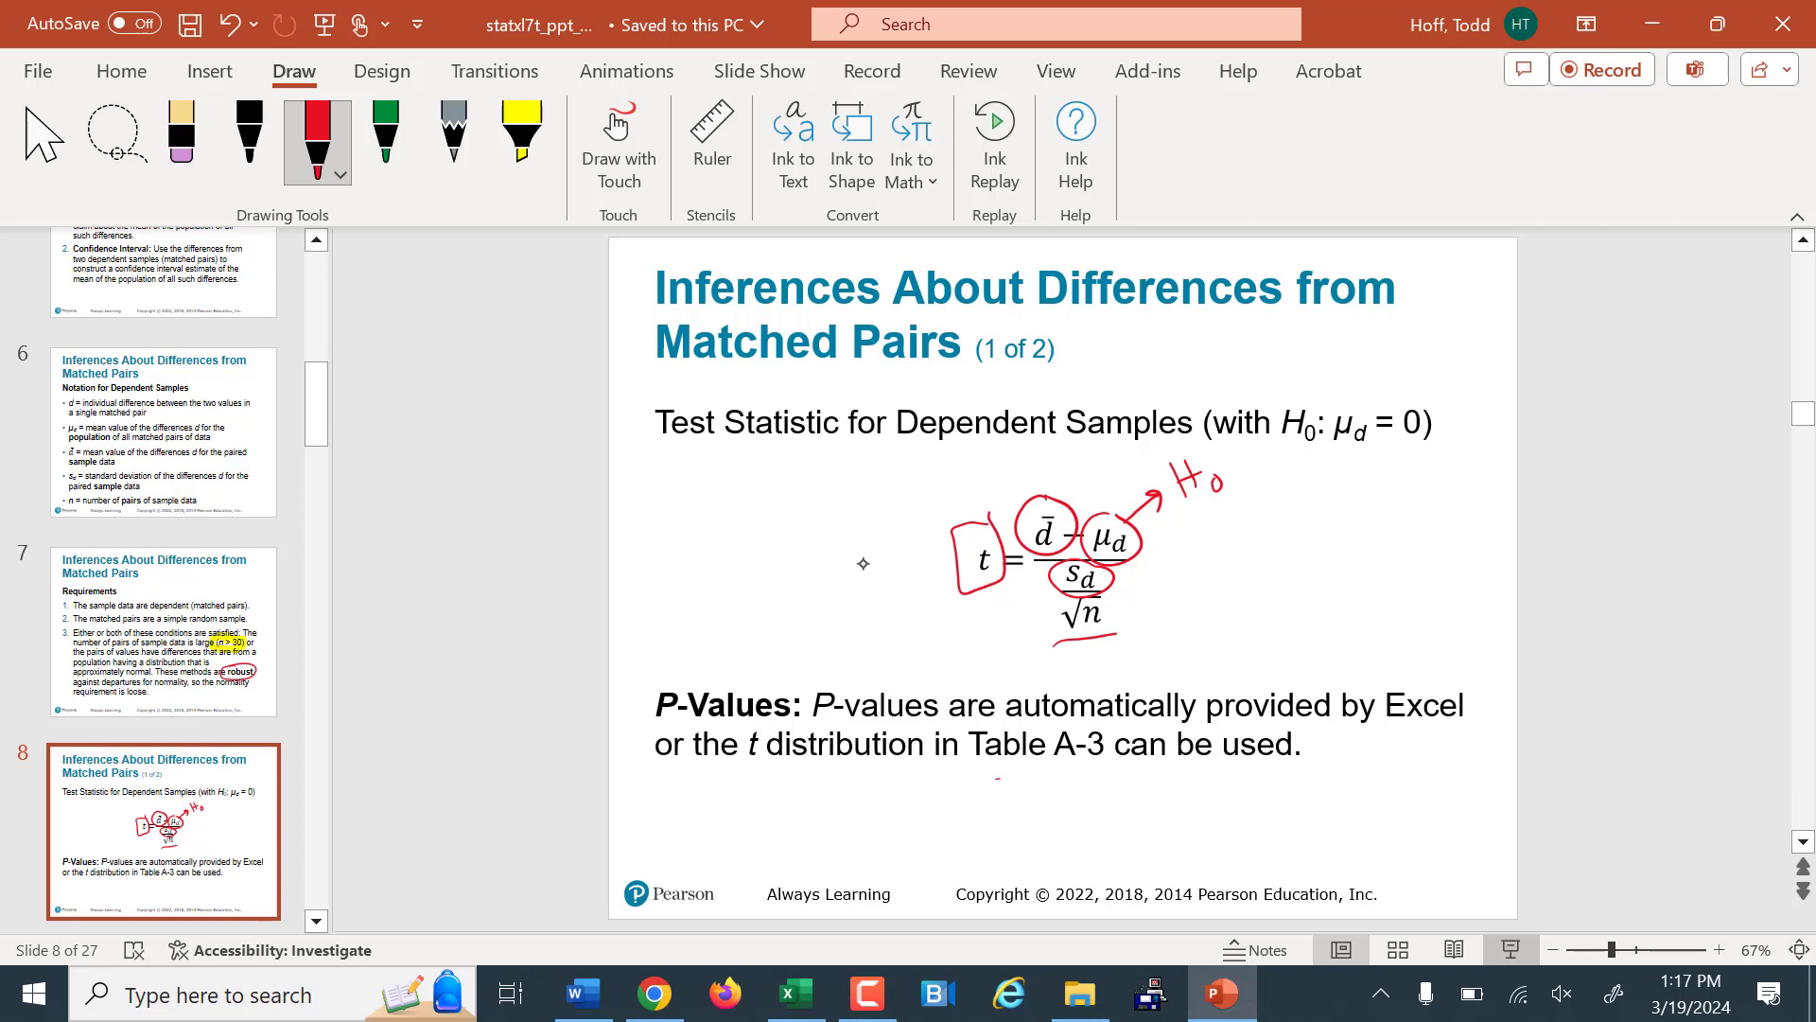
{"action": "left_click_drag", "start_coordinate": [998, 778], "coordinate": [1195, 769]}
{"action": "scroll", "coordinate": [166, 662], "scroll_direction": "down", "scroll_amount": 3}
- Go to slide 9 on critical values and scroll the thumbnail pane further down
{"action": "left_click", "coordinate": [165, 823]}
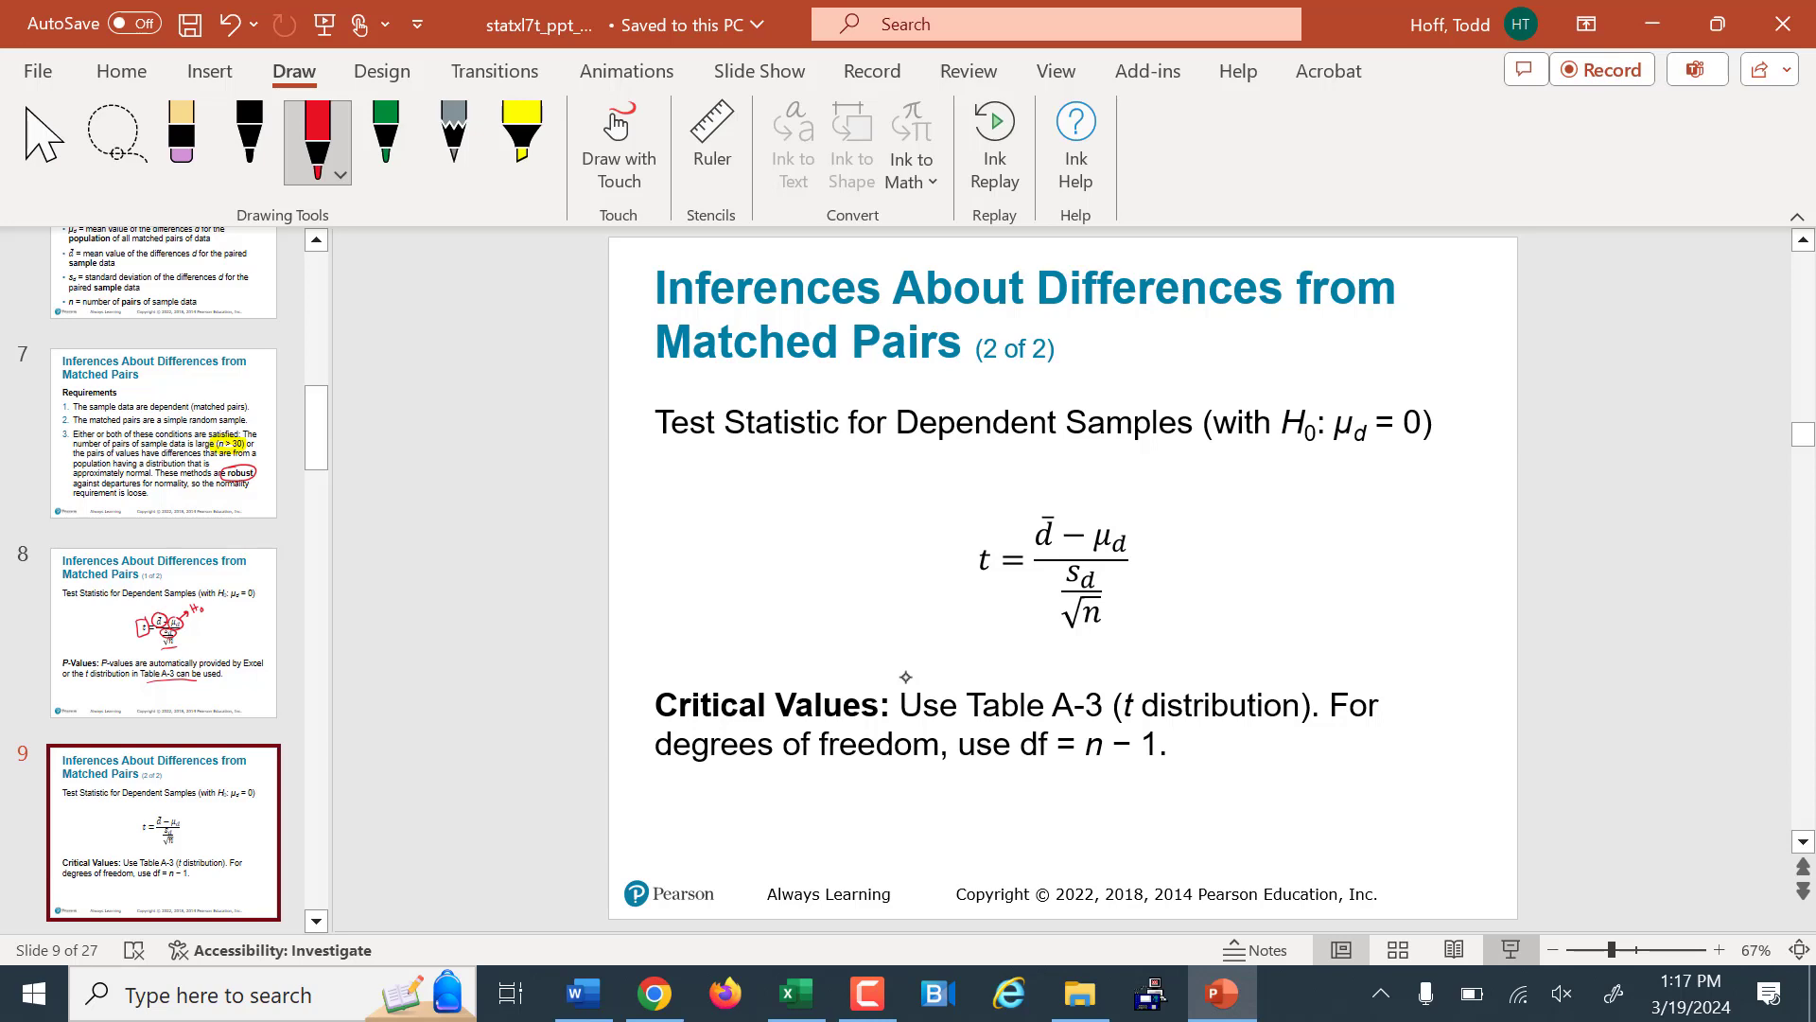
{"action": "scroll", "coordinate": [190, 592], "scroll_direction": "down", "scroll_amount": 2}
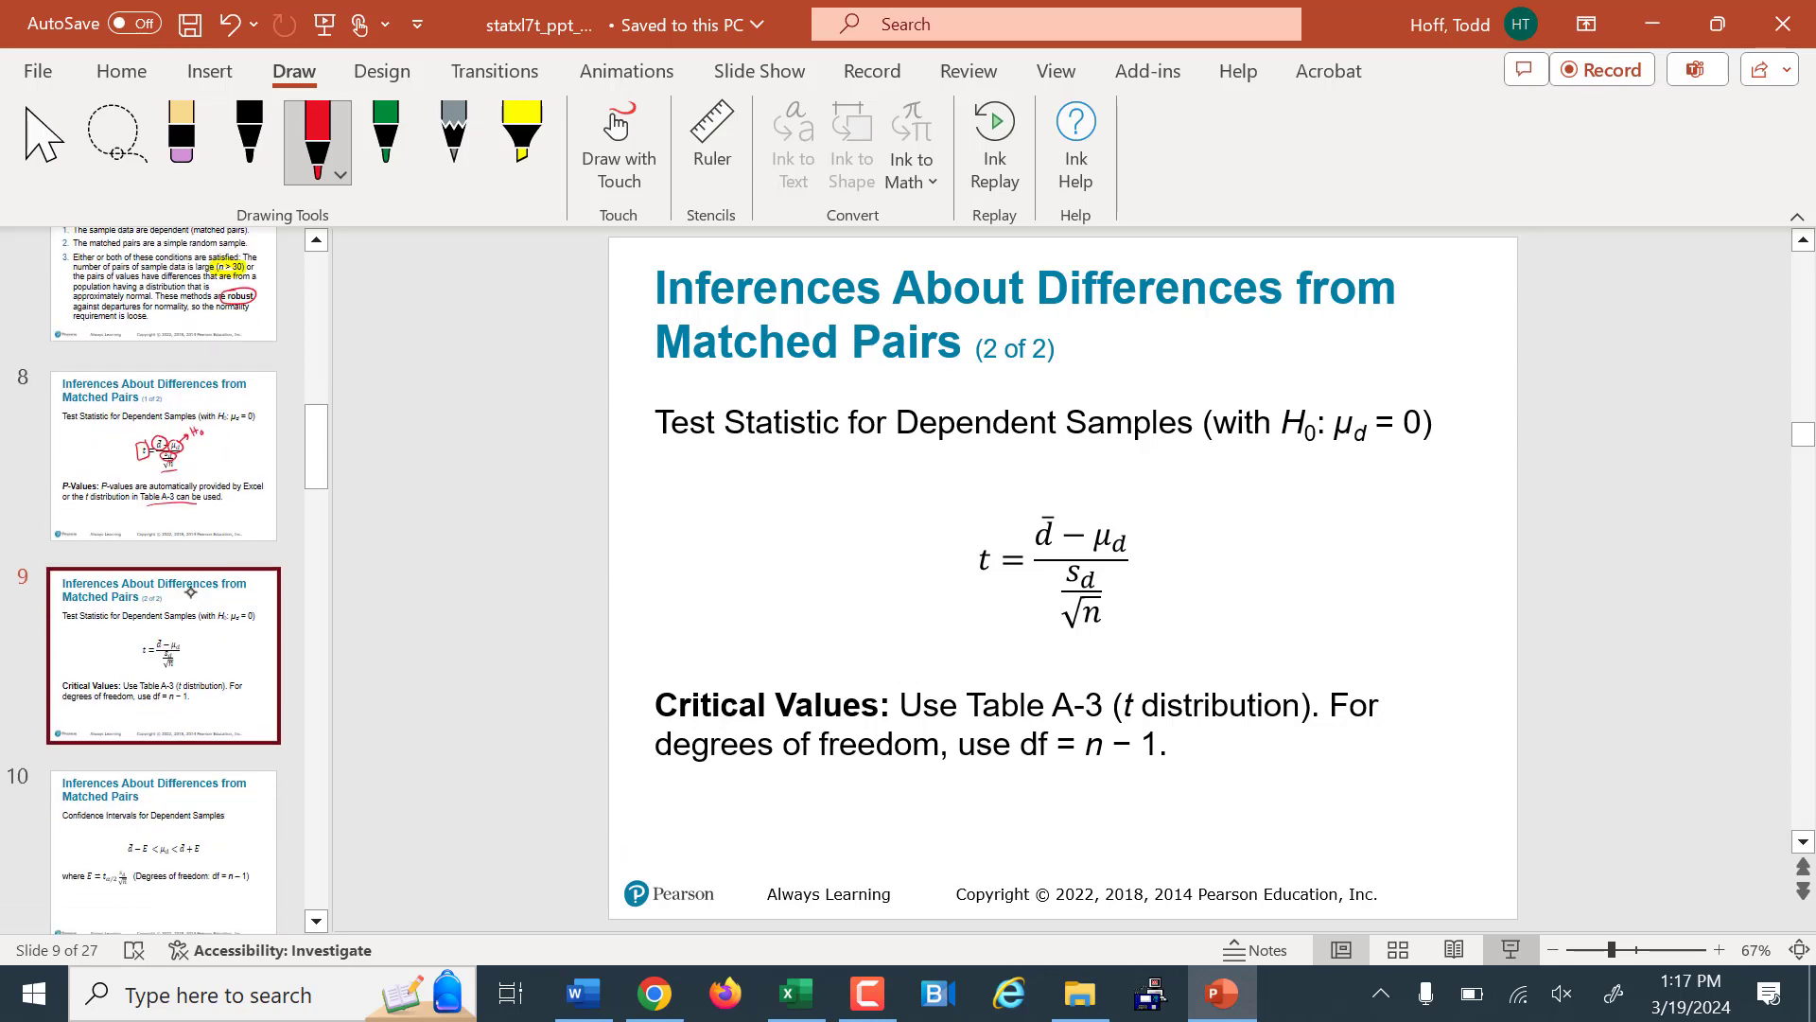
{"action": "scroll", "coordinate": [190, 592], "scroll_direction": "down", "scroll_amount": 2}
- On slide 10, circle μd in red and label it 'point estimate' with a boxed d̄
{"action": "left_click", "coordinate": [179, 615]}
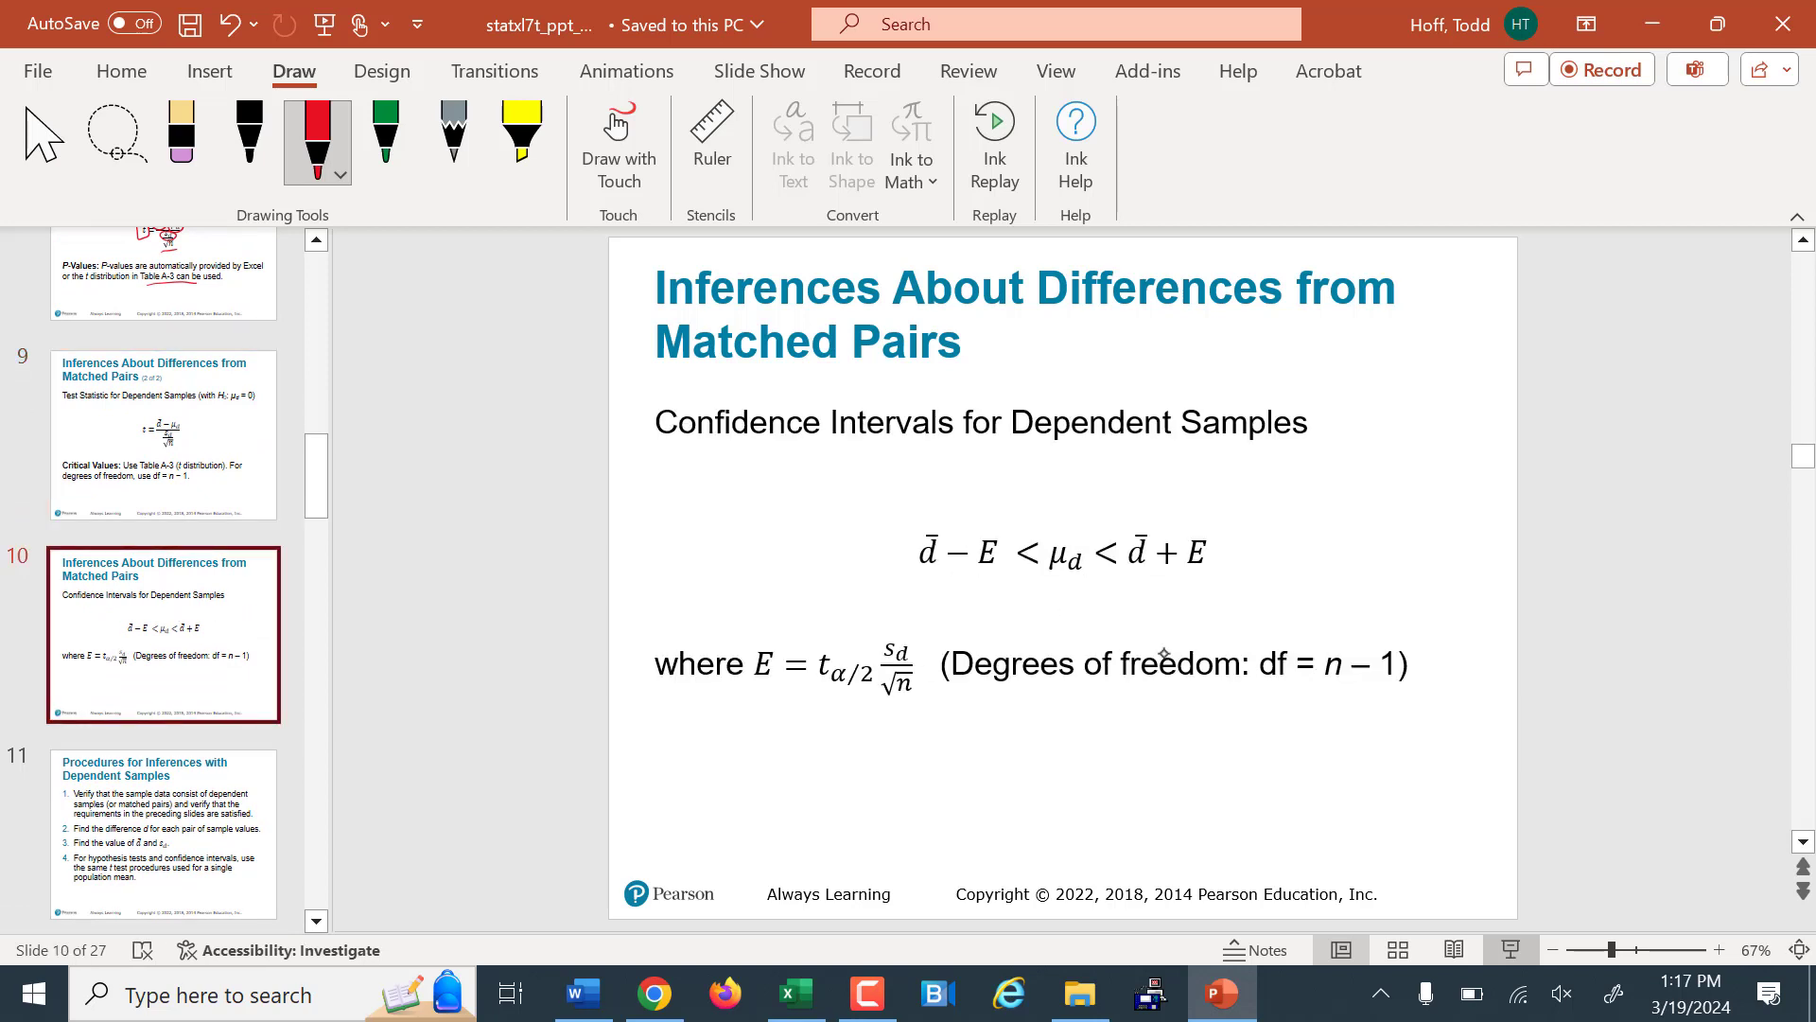
{"action": "mouse_move", "coordinate": [1058, 525]}
{"action": "left_mouse_down"}
{"action": "mouse_move", "coordinate": [1040, 570]}
{"action": "mouse_move", "coordinate": [1093, 568]}
{"action": "mouse_move", "coordinate": [1068, 523]}
{"action": "mouse_move", "coordinate": [1136, 456]}
{"action": "mouse_move", "coordinate": [1159, 472]}
{"action": "mouse_move", "coordinate": [1175, 456]}
{"action": "mouse_move", "coordinate": [1148, 512]}
{"action": "left_mouse_up"}
{"action": "mouse_move", "coordinate": [1173, 484]}
{"action": "left_mouse_down"}
{"action": "mouse_move", "coordinate": [1180, 508]}
{"action": "mouse_move", "coordinate": [1206, 505]}
{"action": "mouse_move", "coordinate": [1246, 473]}
{"action": "left_mouse_up"}
{"action": "mouse_move", "coordinate": [1253, 466]}
{"action": "left_mouse_down"}
{"action": "mouse_move", "coordinate": [1245, 488]}
{"action": "mouse_move", "coordinate": [1317, 444]}
{"action": "mouse_move", "coordinate": [1322, 413]}
{"action": "mouse_move", "coordinate": [1353, 463]}
{"action": "mouse_move", "coordinate": [1287, 508]}
{"action": "mouse_move", "coordinate": [1359, 467]}
{"action": "left_mouse_up"}
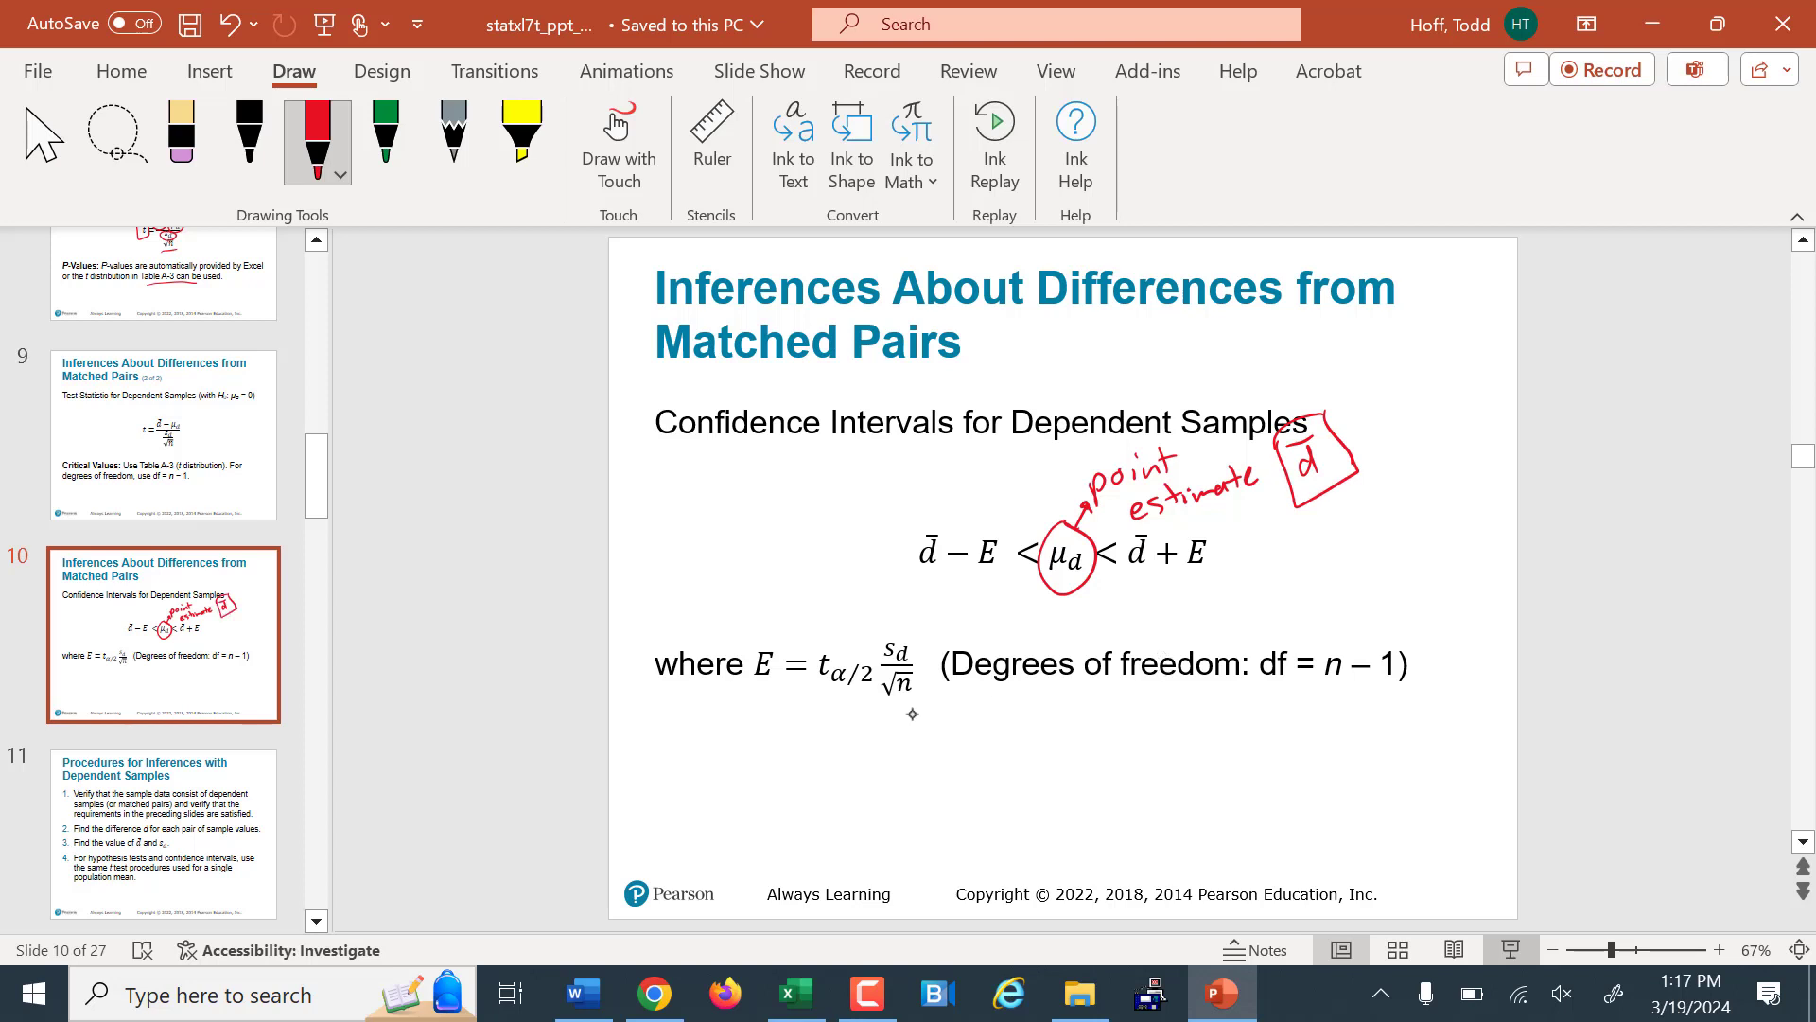
- Circle the E formula, underline tα/2 and √n, circle sd, and circle n − 1 in red
{"action": "left_click", "coordinate": [785, 627]}
{"action": "mouse_move", "coordinate": [757, 625]}
{"action": "left_mouse_down"}
{"action": "mouse_move", "coordinate": [845, 733]}
{"action": "mouse_move", "coordinate": [955, 712]}
{"action": "mouse_move", "coordinate": [892, 606]}
{"action": "mouse_move", "coordinate": [755, 622]}
{"action": "left_mouse_up"}
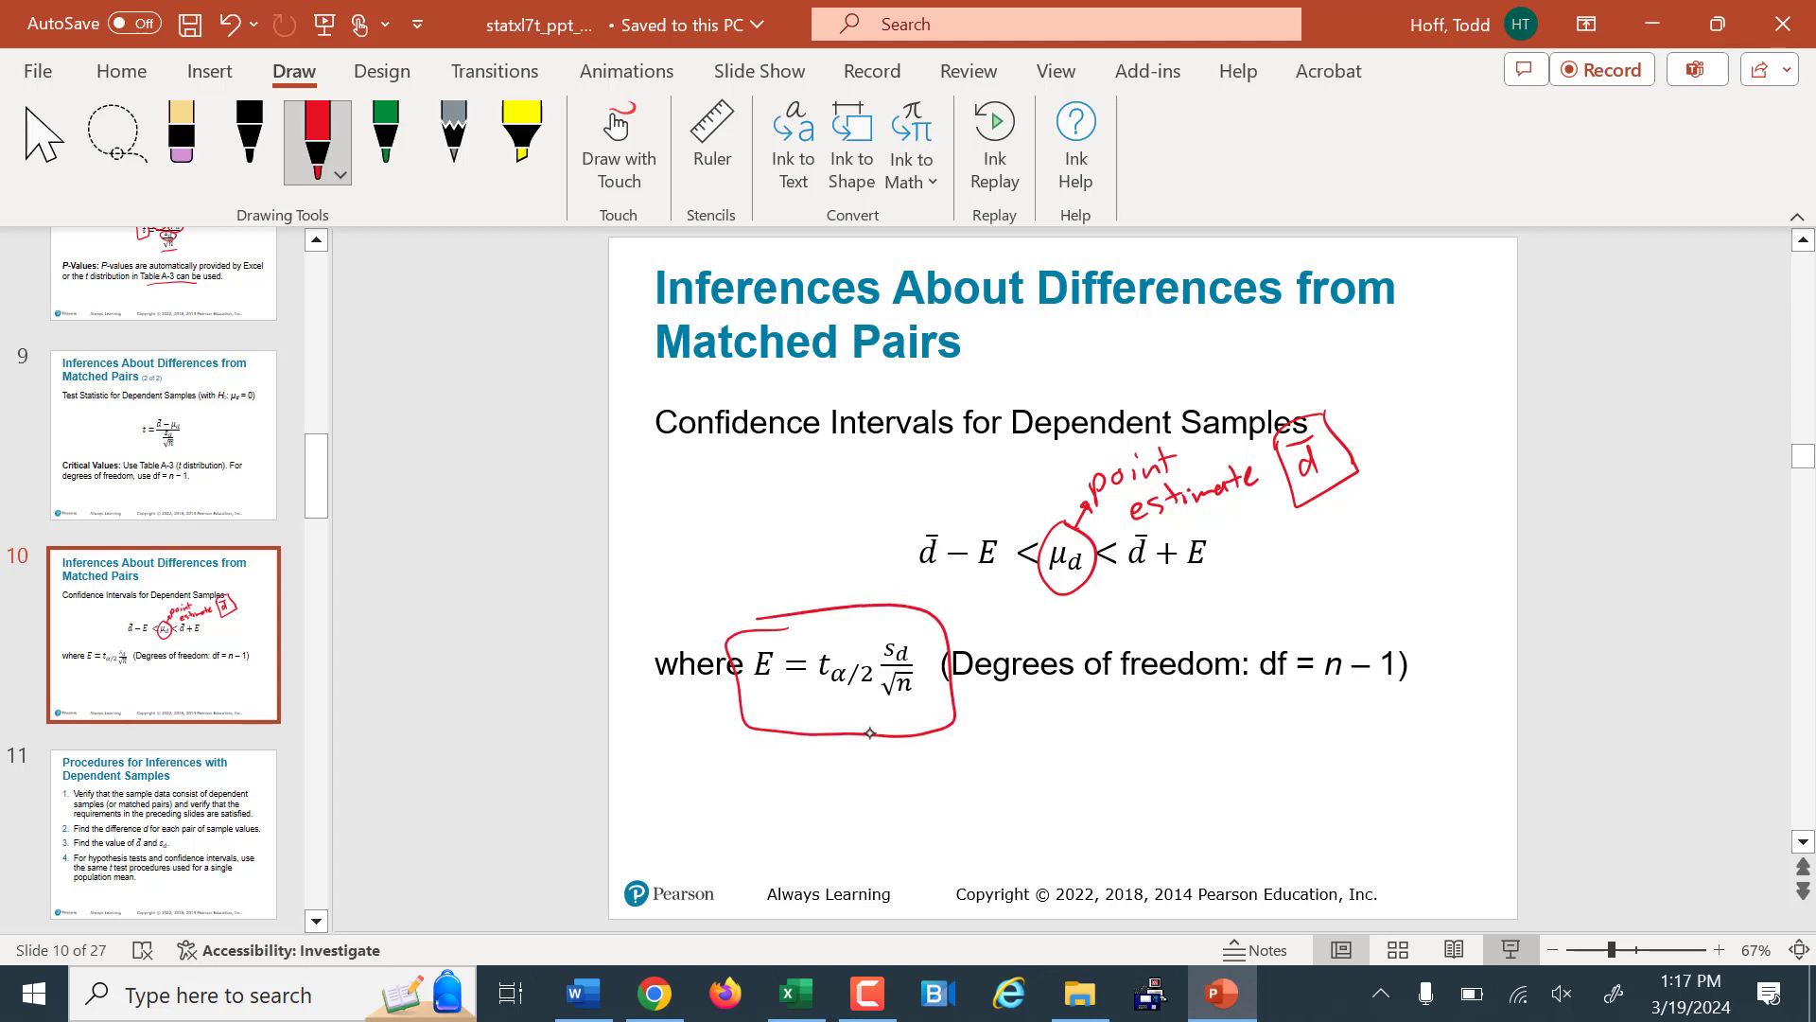
{"action": "left_click_drag", "start_coordinate": [807, 707], "coordinate": [866, 709]}
{"action": "mouse_move", "coordinate": [906, 628]}
{"action": "left_mouse_down"}
{"action": "mouse_move", "coordinate": [914, 664]}
{"action": "mouse_move", "coordinate": [927, 634]}
{"action": "left_mouse_up"}
{"action": "left_click_drag", "start_coordinate": [886, 711], "coordinate": [929, 705]}
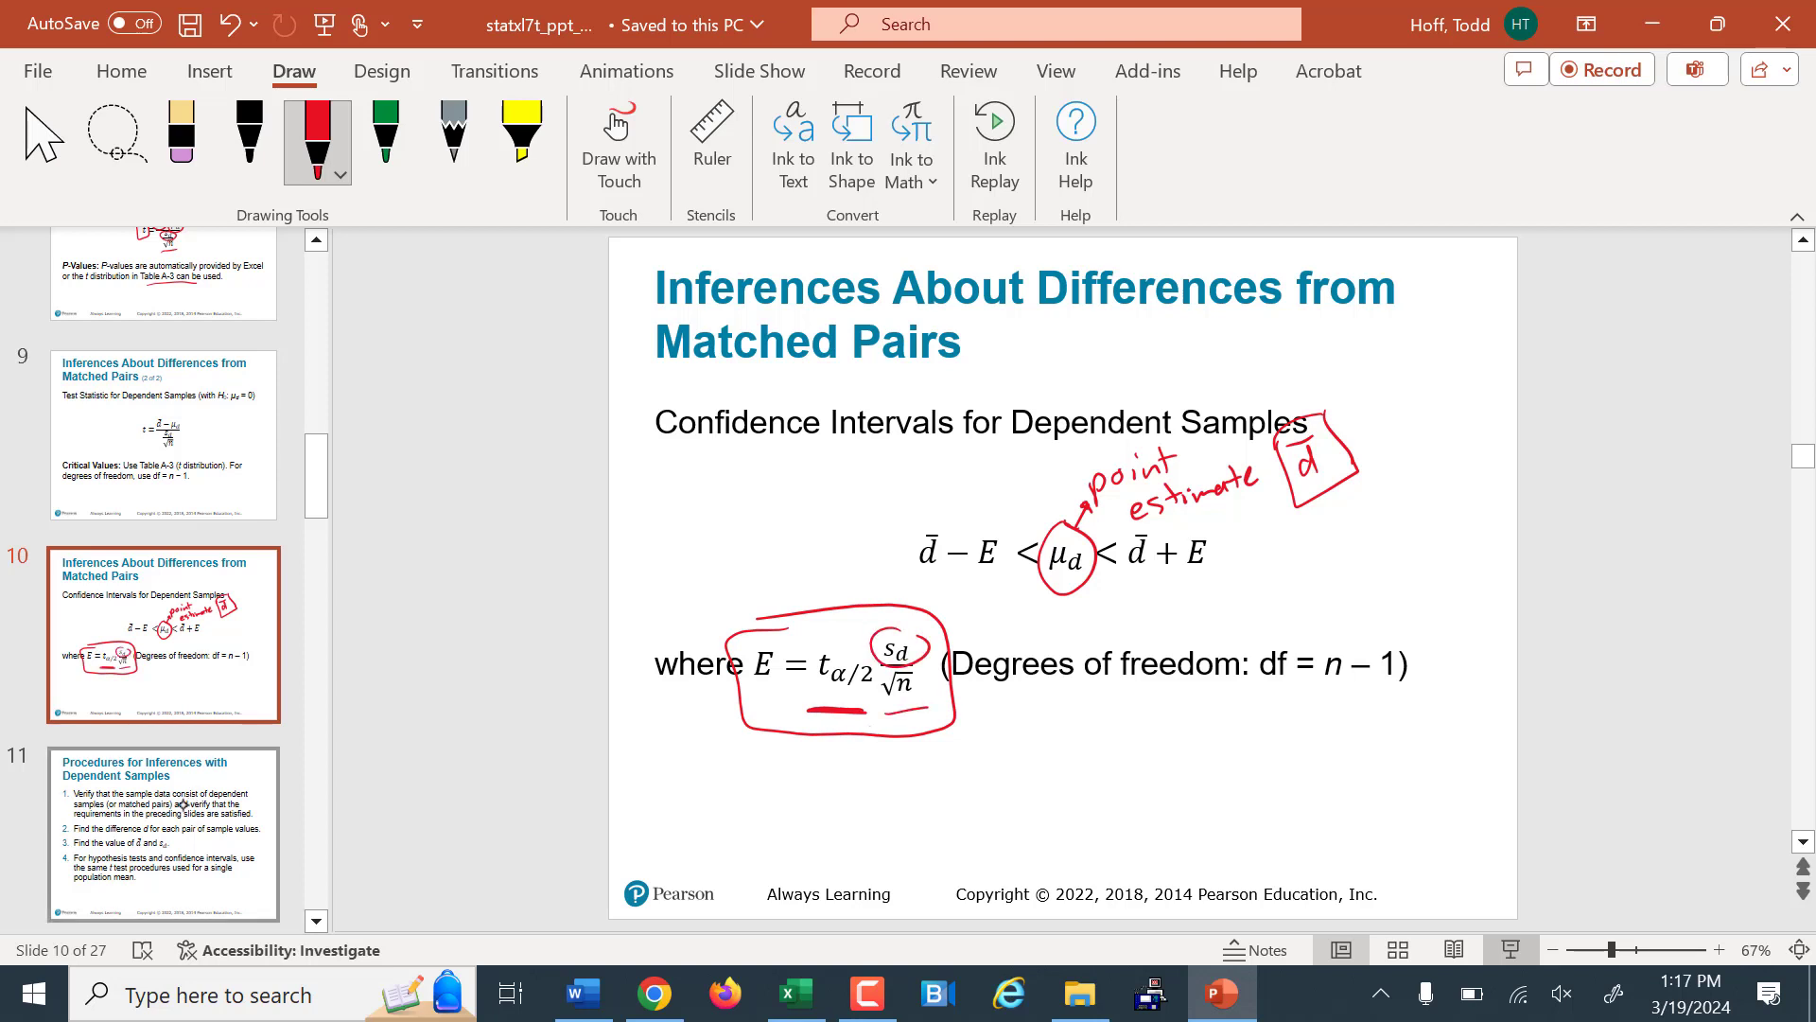
{"action": "left_click_drag", "start_coordinate": [813, 700], "coordinate": [845, 701]}
{"action": "mouse_move", "coordinate": [1364, 634]}
{"action": "left_mouse_down"}
{"action": "mouse_move", "coordinate": [1337, 721]}
{"action": "mouse_move", "coordinate": [1325, 635]}
{"action": "left_mouse_up"}
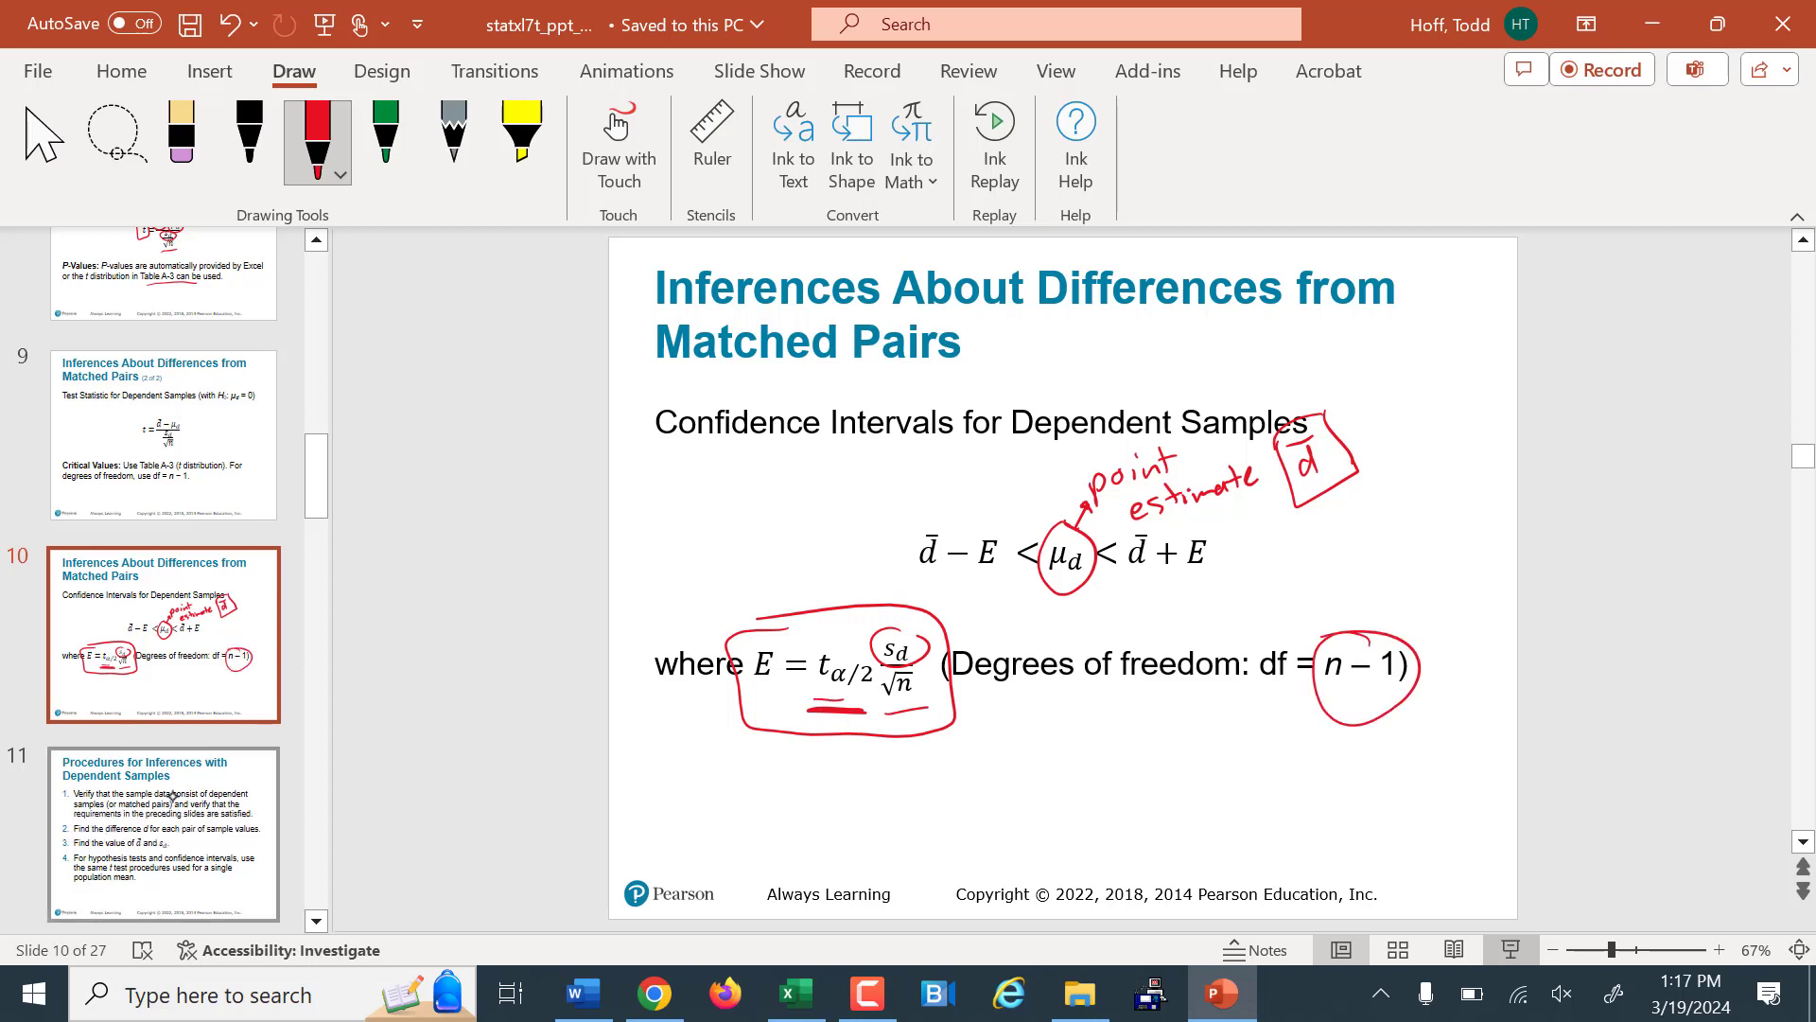
- Go to slide 11 and circle d̄ and s_d in step 3 with red ink
{"action": "left_click", "coordinate": [167, 811]}
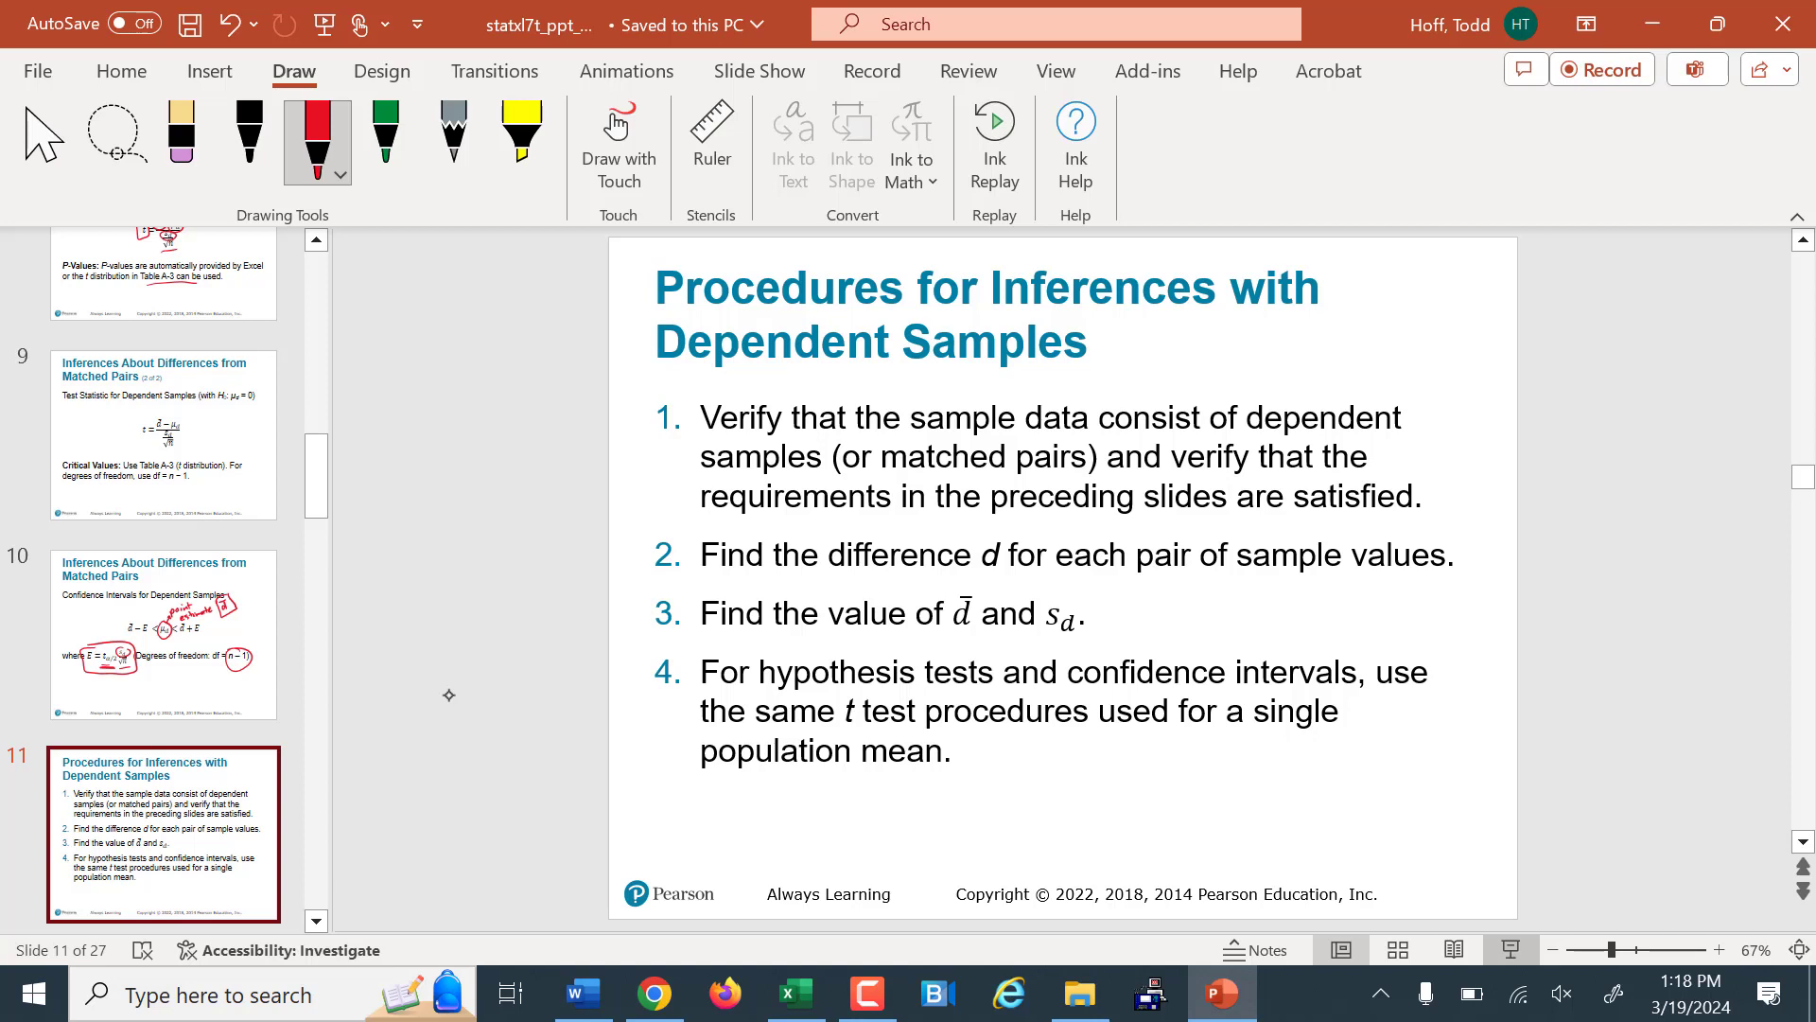
{"action": "left_click_drag", "start_coordinate": [990, 594], "coordinate": [1094, 642]}
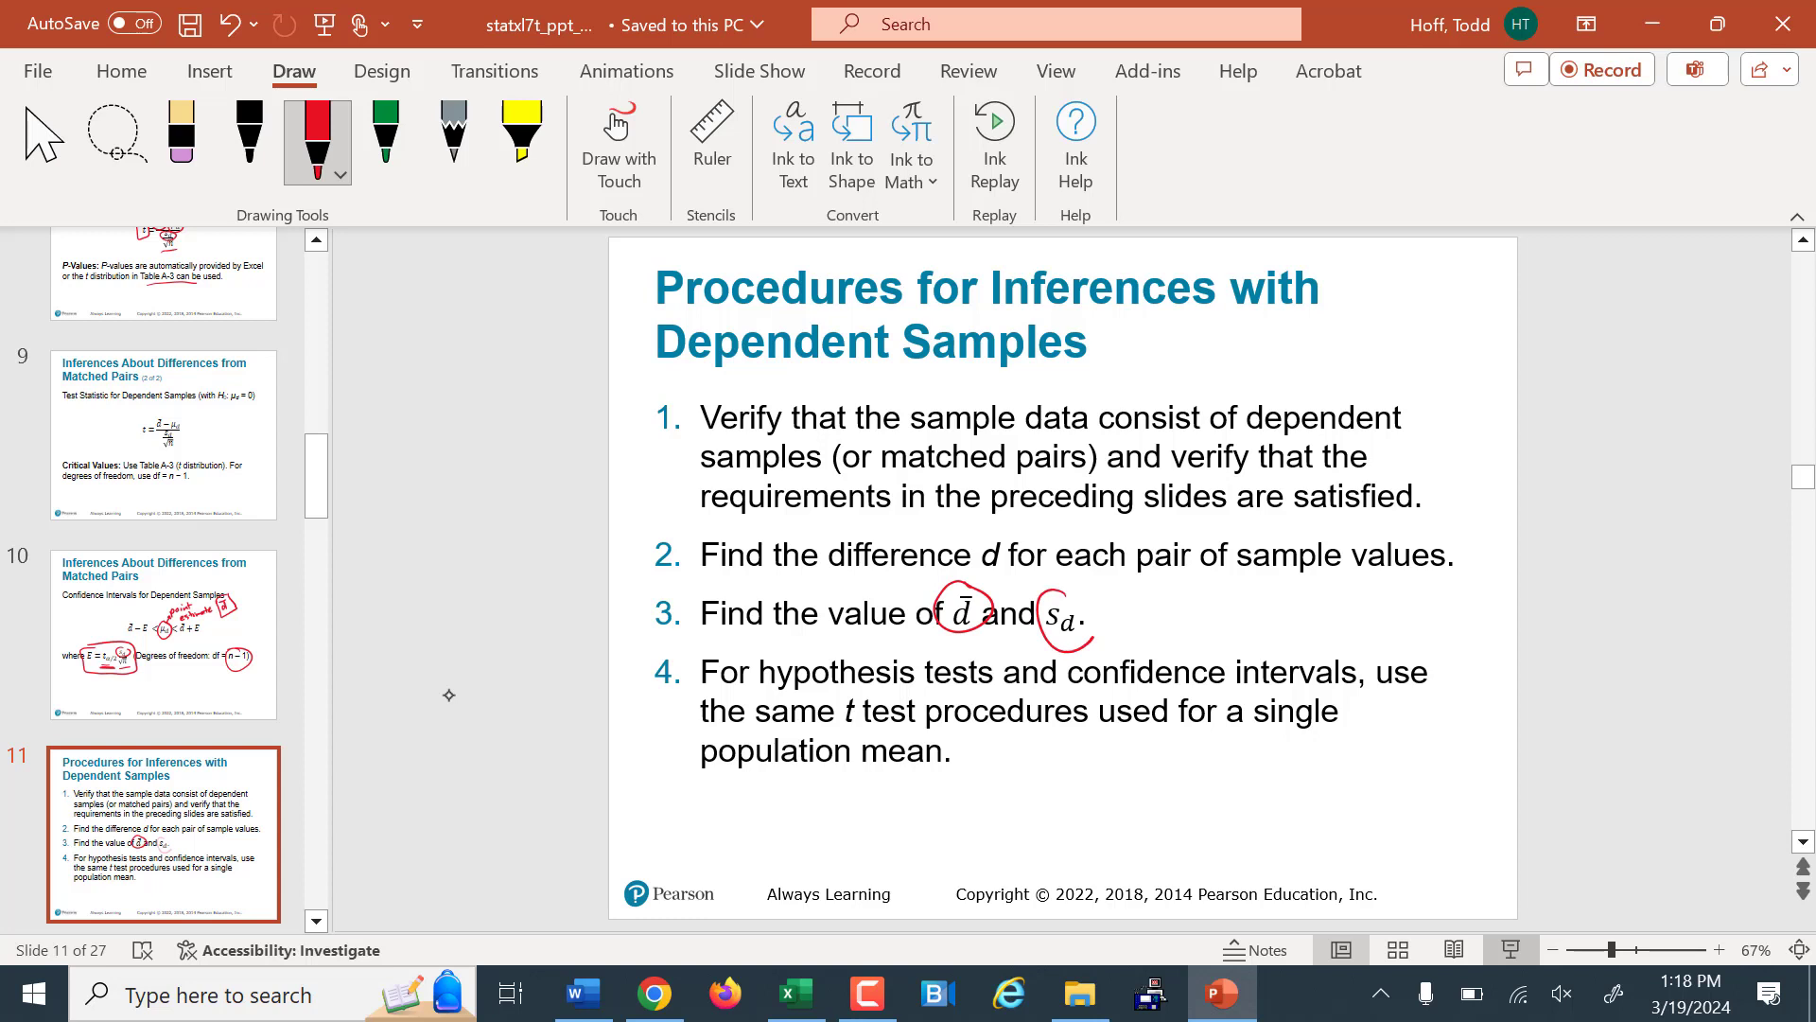